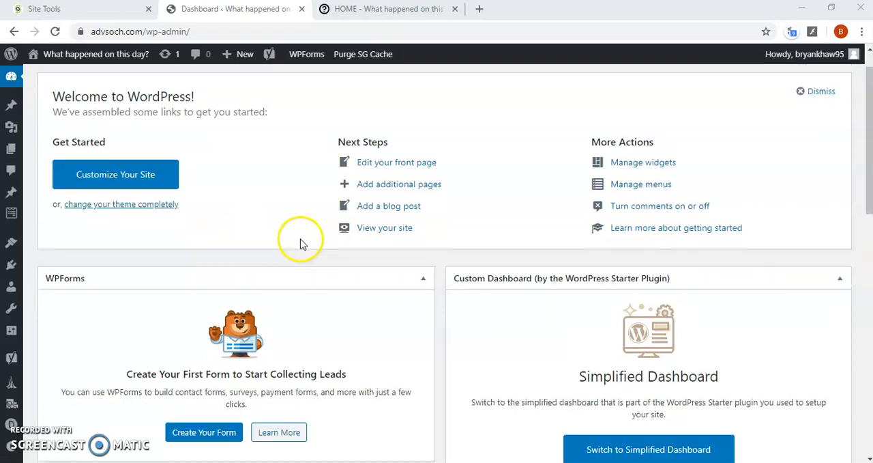
{"action": "scroll", "coordinate": [279, 285], "scroll_direction": "down", "scroll_amount": 5}
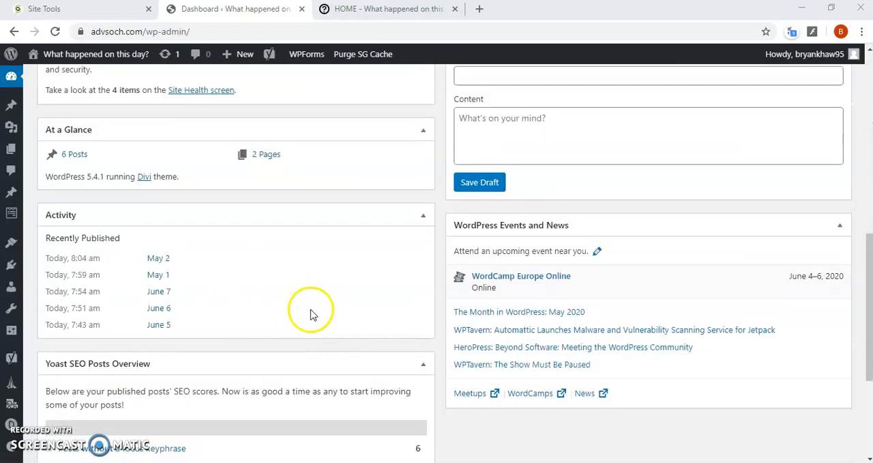
Hide the WPForms box on the dashboard through the screen options, then show it again and close the options
{"action": "scroll", "coordinate": [361, 306], "scroll_direction": "up", "scroll_amount": 1}
{"action": "scroll", "coordinate": [344, 331], "scroll_direction": "up", "scroll_amount": 7}
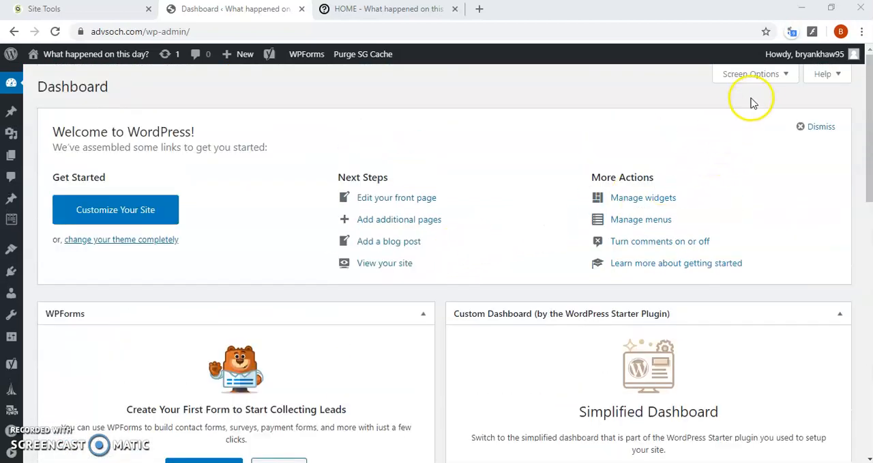
{"action": "left_click", "coordinate": [763, 76]}
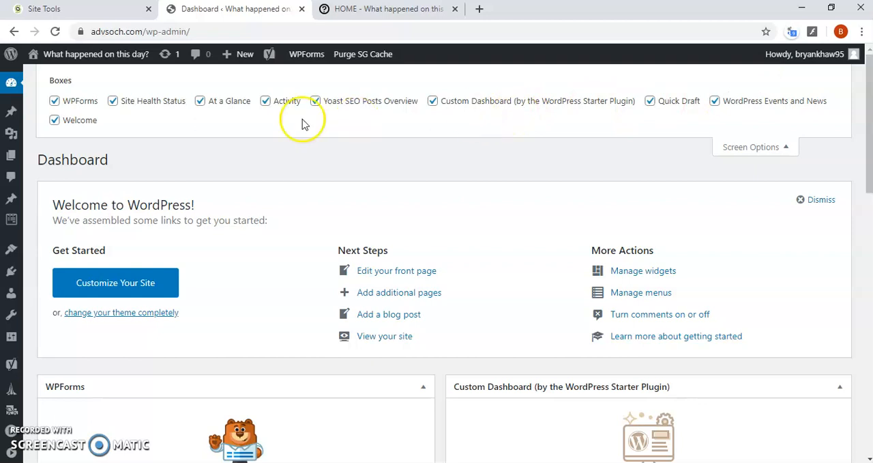
{"action": "left_click", "coordinate": [55, 102]}
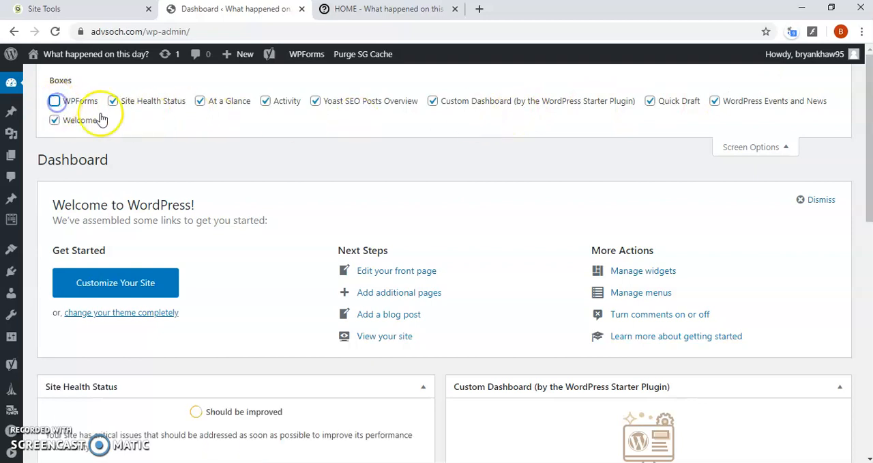
{"action": "left_click", "coordinate": [54, 101]}
{"action": "left_click", "coordinate": [56, 102]}
{"action": "left_click", "coordinate": [55, 103]}
{"action": "left_click", "coordinate": [55, 101]}
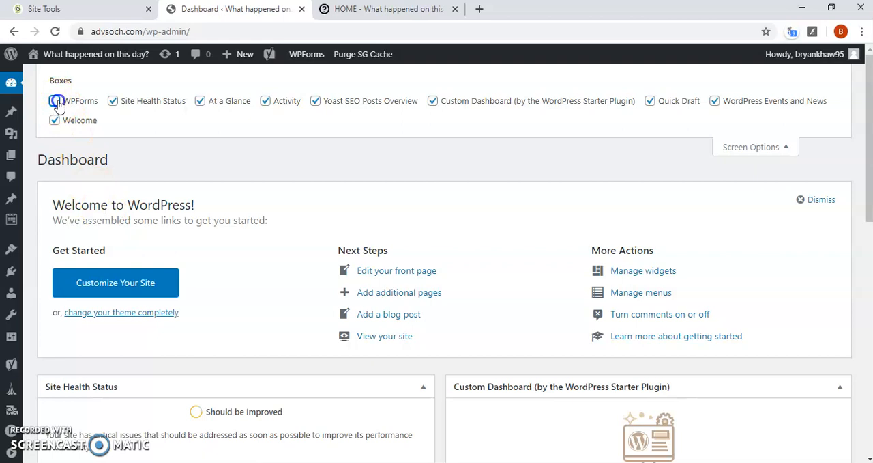
{"action": "left_click", "coordinate": [54, 101]}
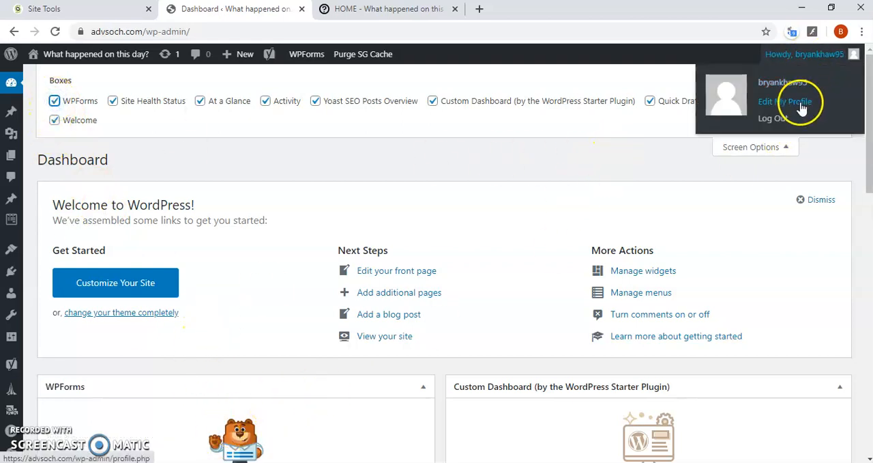
{"action": "left_click", "coordinate": [778, 147]}
Switch to the Simplified Dashboard and look through its site, functionality and useful links sections
{"action": "scroll", "coordinate": [524, 232], "scroll_direction": "down", "scroll_amount": 3}
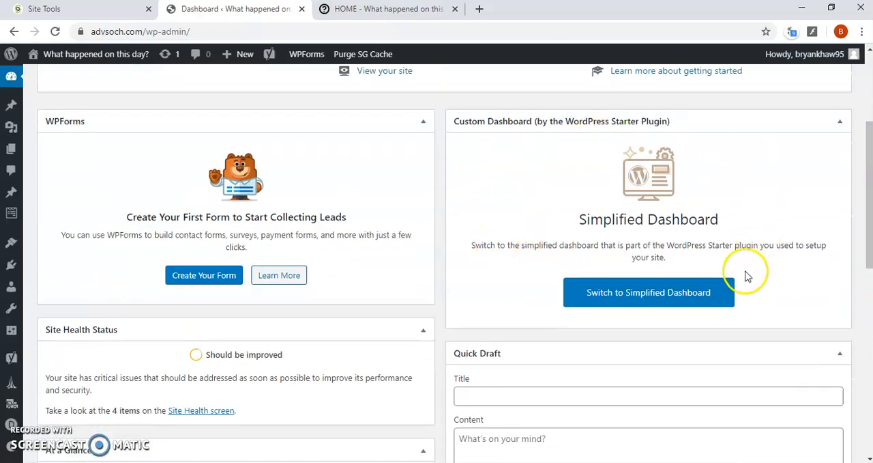
{"action": "left_click", "coordinate": [648, 299]}
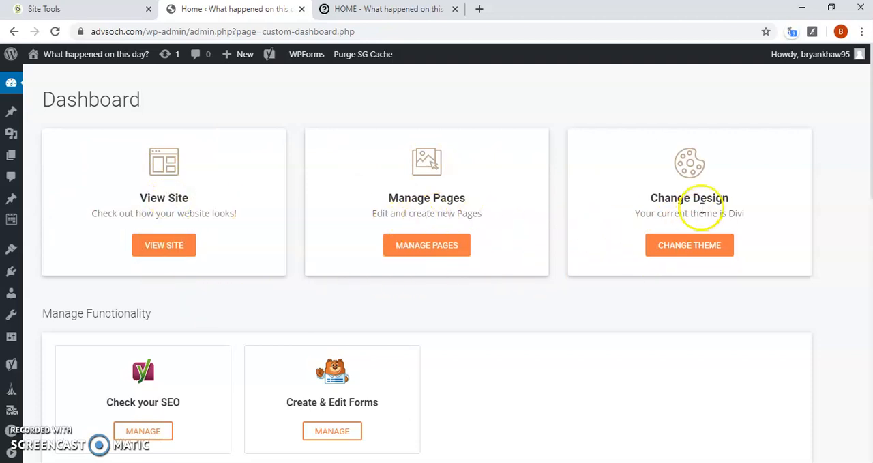
{"action": "scroll", "coordinate": [706, 202], "scroll_direction": "down", "scroll_amount": 1}
{"action": "scroll", "coordinate": [705, 203], "scroll_direction": "down", "scroll_amount": 1}
{"action": "scroll", "coordinate": [559, 232], "scroll_direction": "down", "scroll_amount": 2}
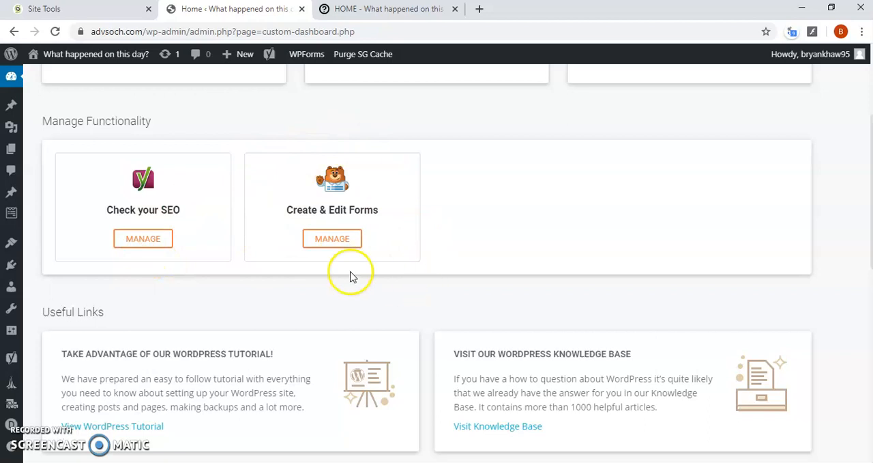
{"action": "scroll", "coordinate": [348, 242], "scroll_direction": "down", "scroll_amount": 1}
{"action": "scroll", "coordinate": [361, 265], "scroll_direction": "up", "scroll_amount": 3}
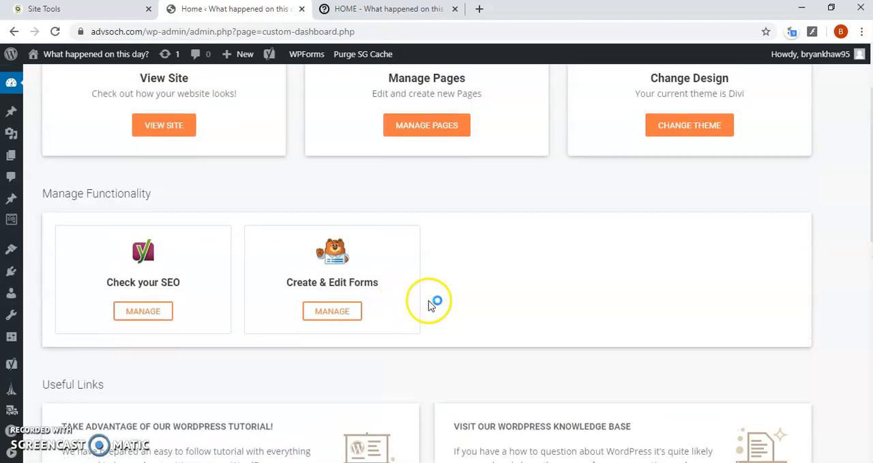
{"action": "scroll", "coordinate": [452, 305], "scroll_direction": "up", "scroll_amount": 1}
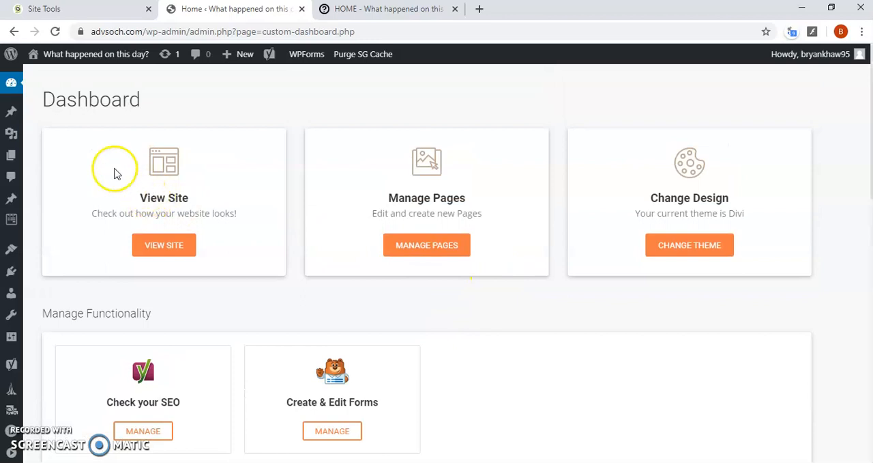
View the site's list of pages and its list of posts to compare them
{"action": "left_click", "coordinate": [11, 155]}
{"action": "left_click", "coordinate": [11, 156]}
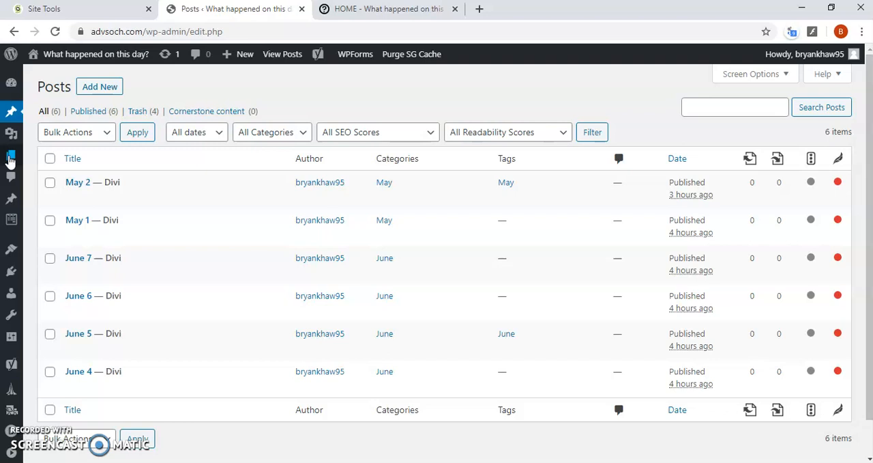
{"action": "left_click", "coordinate": [11, 159]}
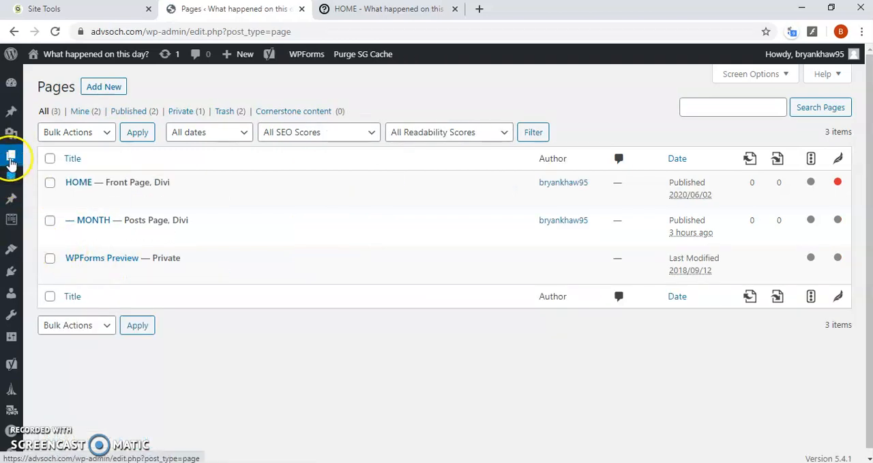
{"action": "left_click", "coordinate": [12, 116]}
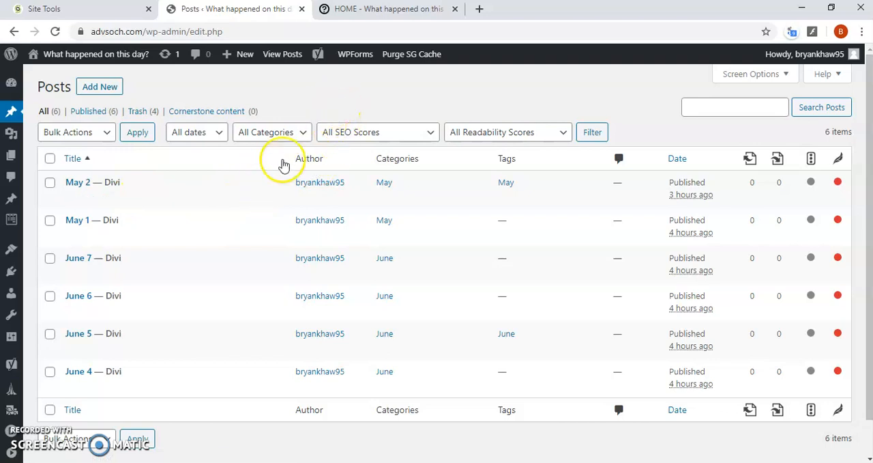
{"action": "mouse_move", "coordinate": [10, 134]}
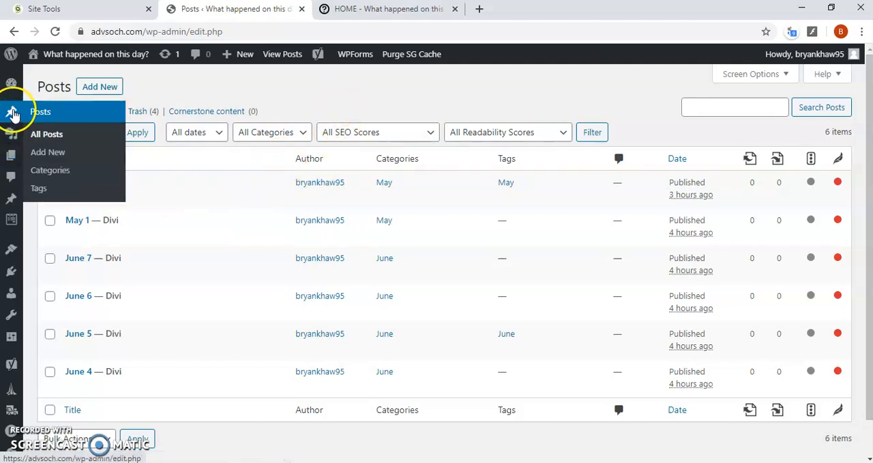
{"action": "mouse_move", "coordinate": [10, 162]}
{"action": "left_click", "coordinate": [11, 157]}
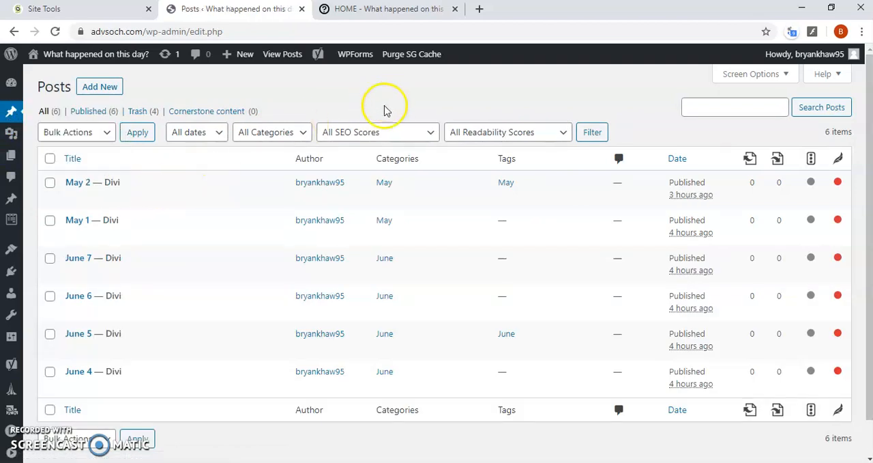
Switch to the live site and browse the post entries on its MONTH page
{"action": "left_click", "coordinate": [378, 11]}
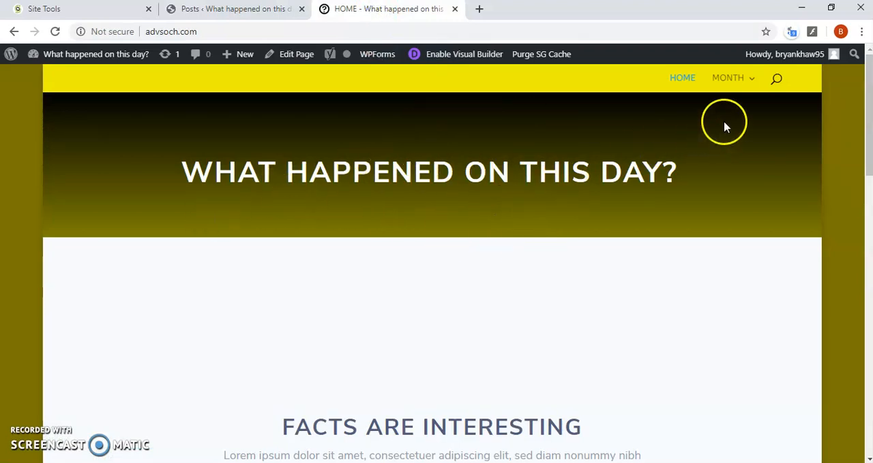
{"action": "mouse_move", "coordinate": [717, 84]}
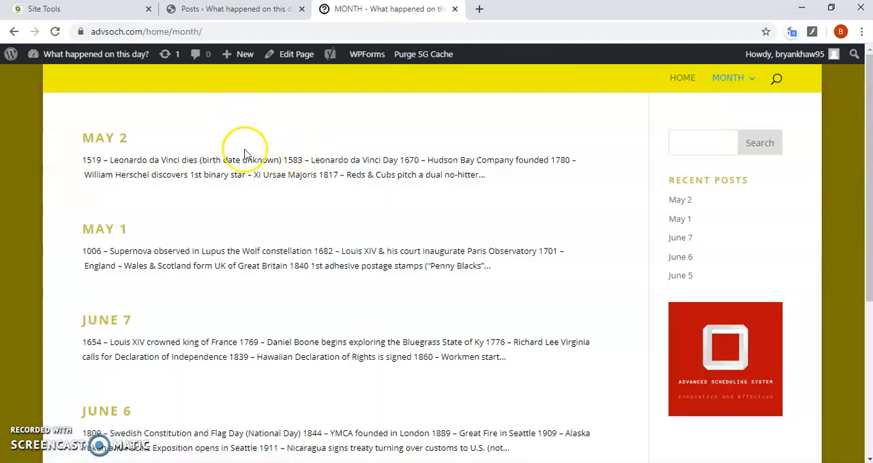
{"action": "mouse_move", "coordinate": [717, 101]}
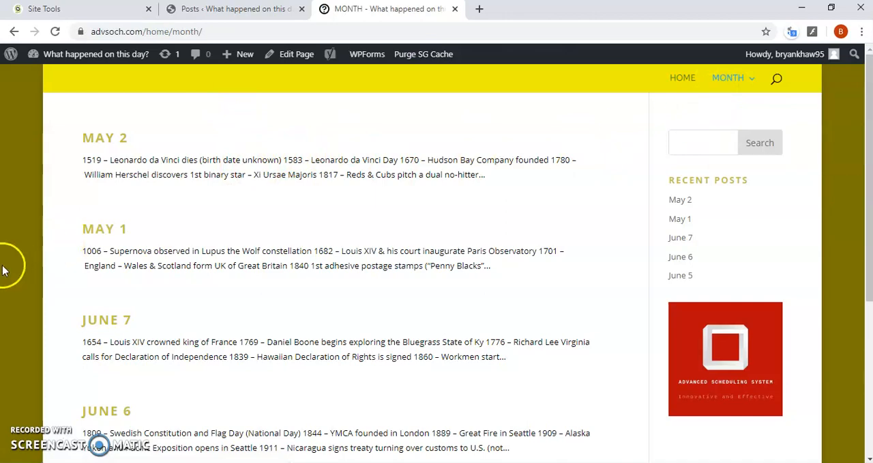
{"action": "scroll", "coordinate": [27, 254], "scroll_direction": "down", "scroll_amount": 4}
{"action": "scroll", "coordinate": [123, 319], "scroll_direction": "up", "scroll_amount": 4}
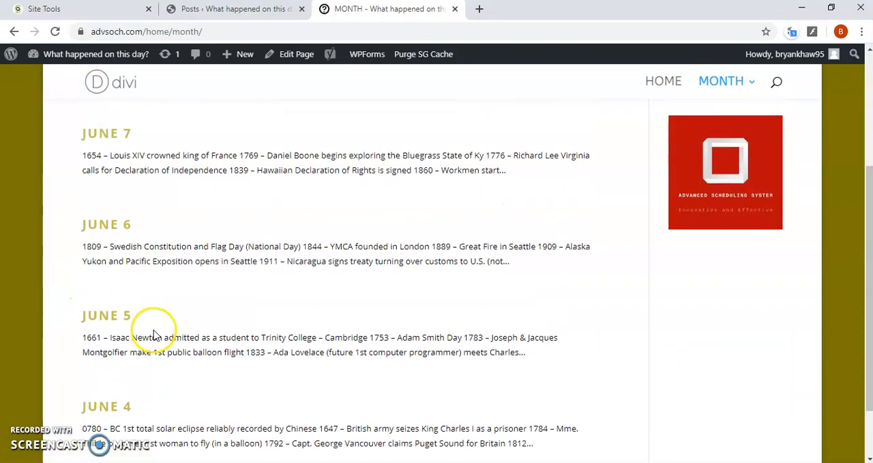
{"action": "scroll", "coordinate": [137, 290], "scroll_direction": "down", "scroll_amount": 4}
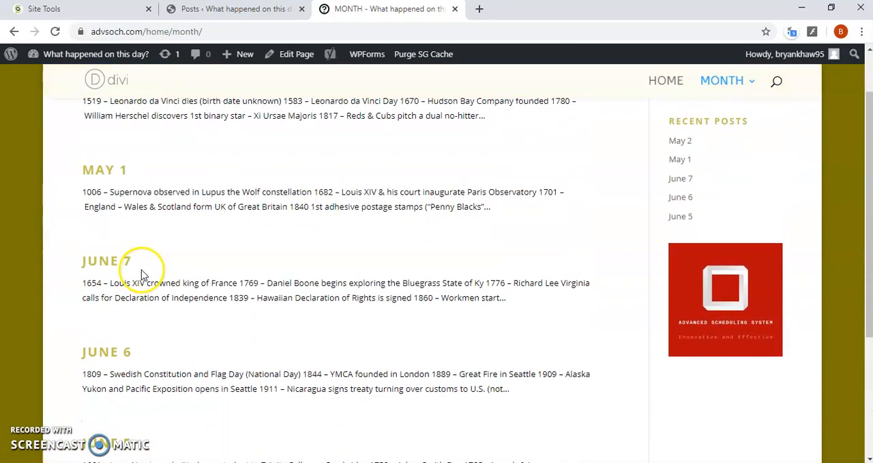
{"action": "scroll", "coordinate": [195, 259], "scroll_direction": "up", "scroll_amount": 4}
{"action": "scroll", "coordinate": [424, 165], "scroll_direction": "down", "scroll_amount": 1}
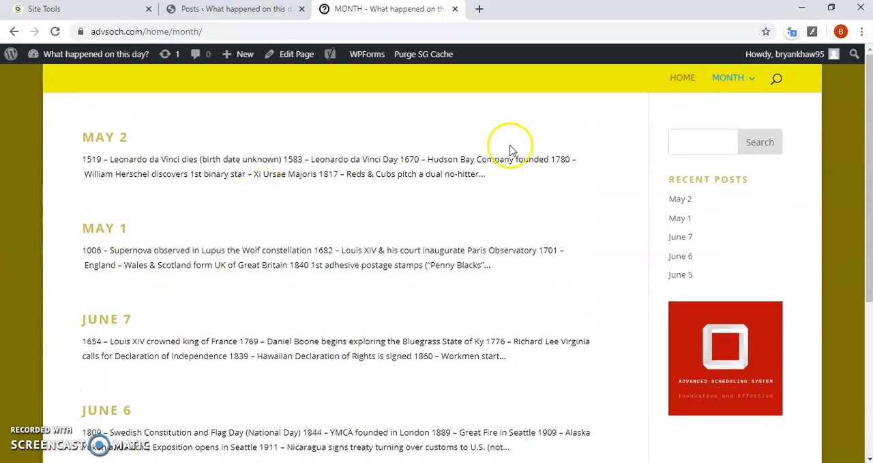
View the May category archive and the June category archive on the live site
{"action": "mouse_move", "coordinate": [741, 76]}
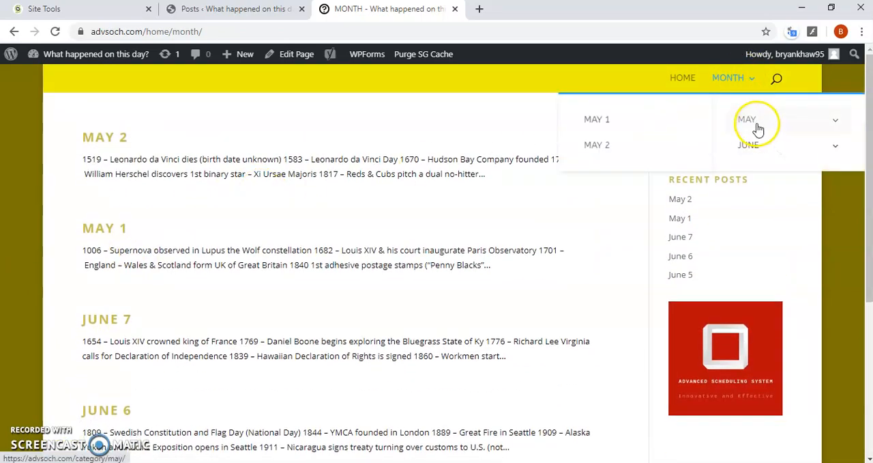
{"action": "mouse_move", "coordinate": [754, 123]}
{"action": "mouse_move", "coordinate": [762, 151]}
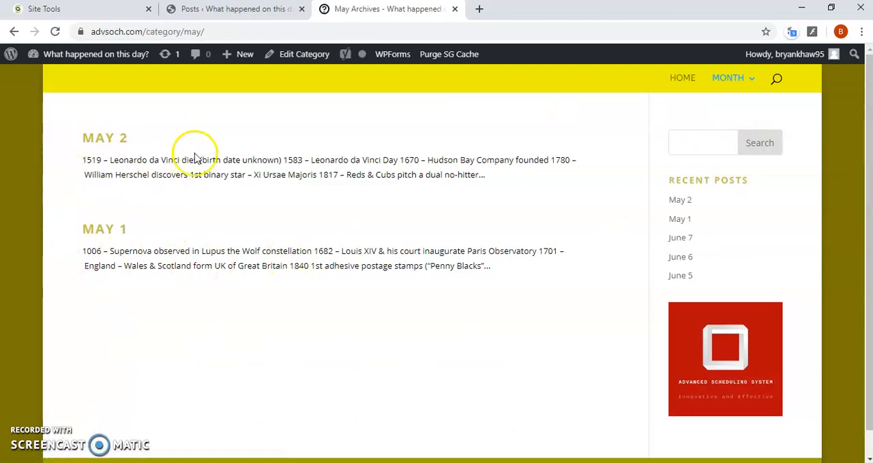
{"action": "left_click", "coordinate": [752, 147]}
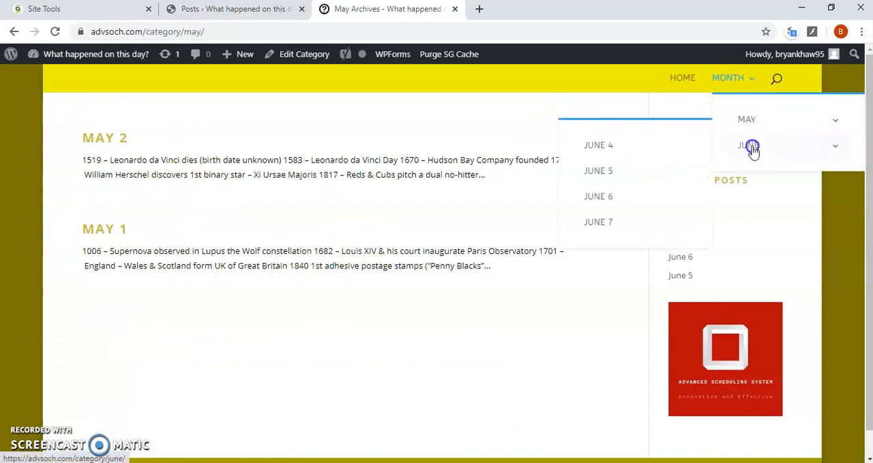
{"action": "scroll", "coordinate": [127, 298], "scroll_direction": "down", "scroll_amount": 1}
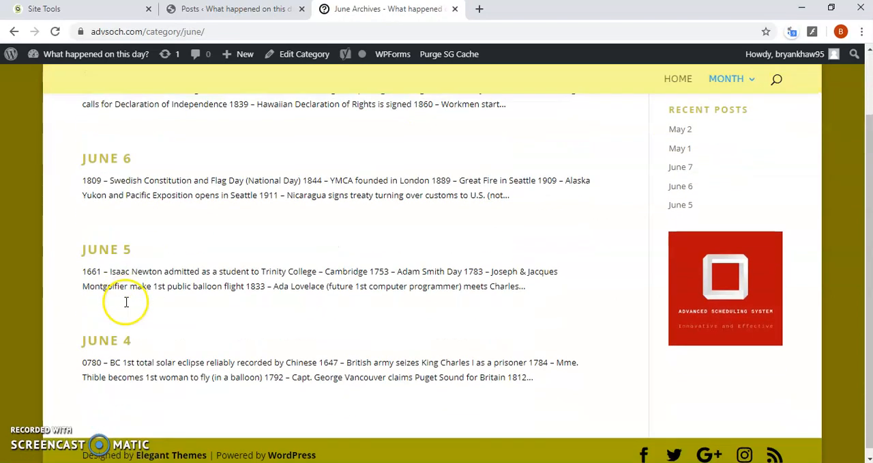
Return to the admin Posts list, create a post titled NEW POST and publish it immediately with public visibility
{"action": "left_click", "coordinate": [236, 10]}
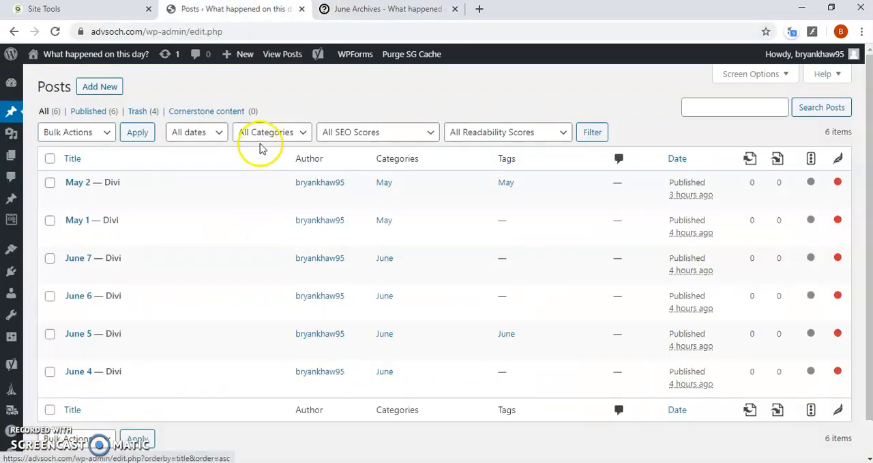
{"action": "mouse_move", "coordinate": [214, 216]}
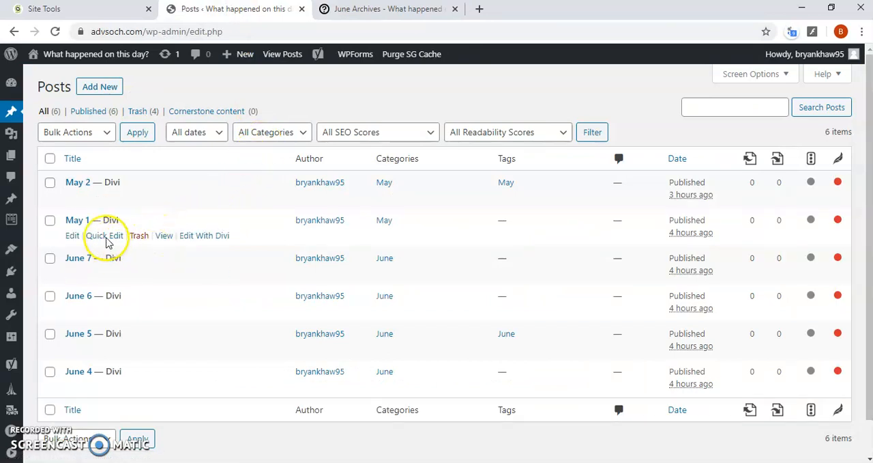
{"action": "left_click", "coordinate": [98, 87]}
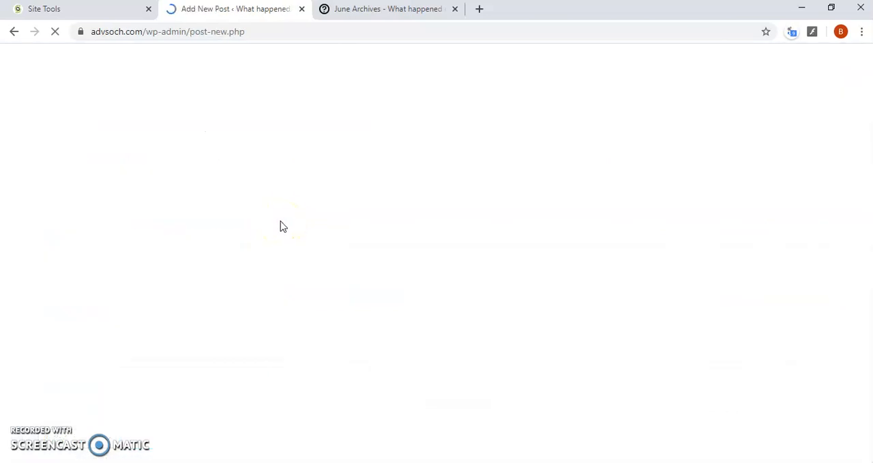
{"action": "left_click", "coordinate": [278, 145]}
{"action": "type", "text": "NEW POST"}
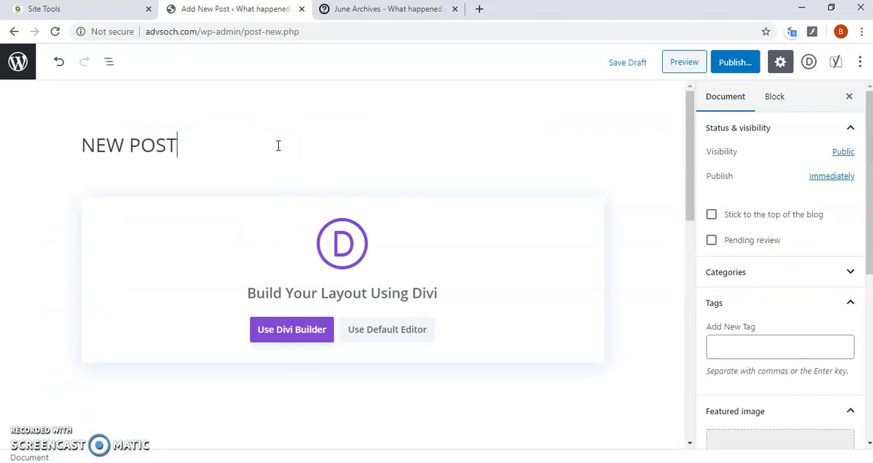
{"action": "left_click", "coordinate": [734, 62]}
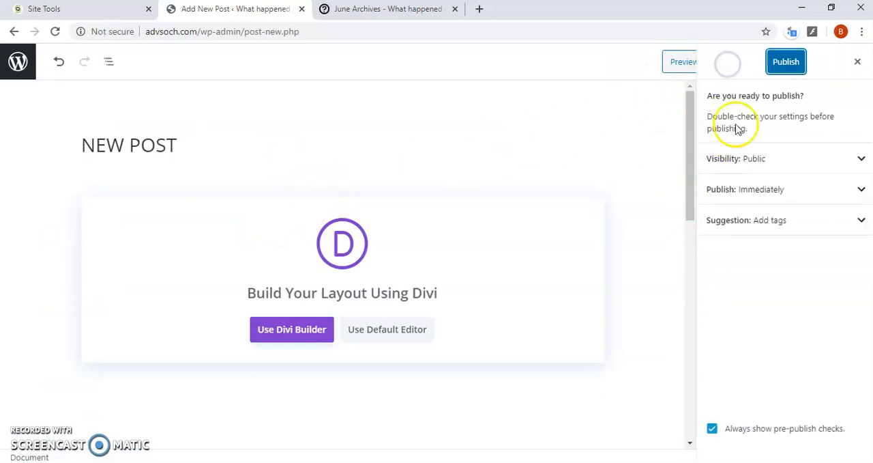
{"action": "left_click", "coordinate": [784, 63]}
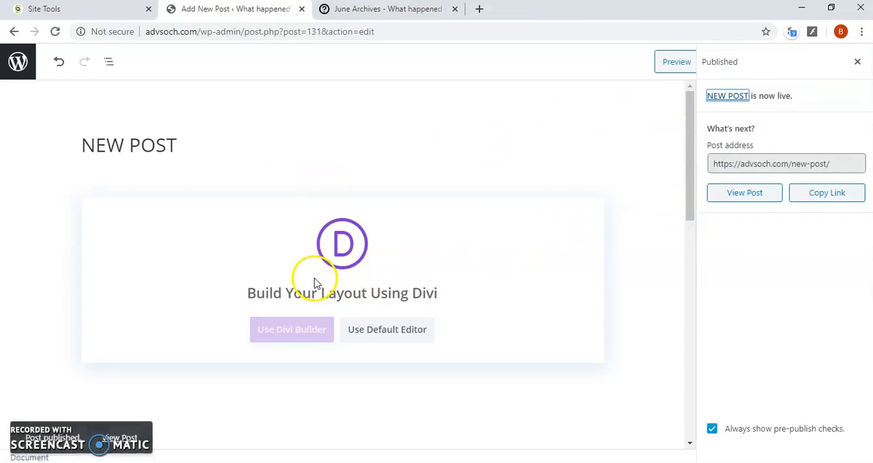
View the published NEW POST on the live site and check the MONTH page for it
{"action": "left_click", "coordinate": [128, 435]}
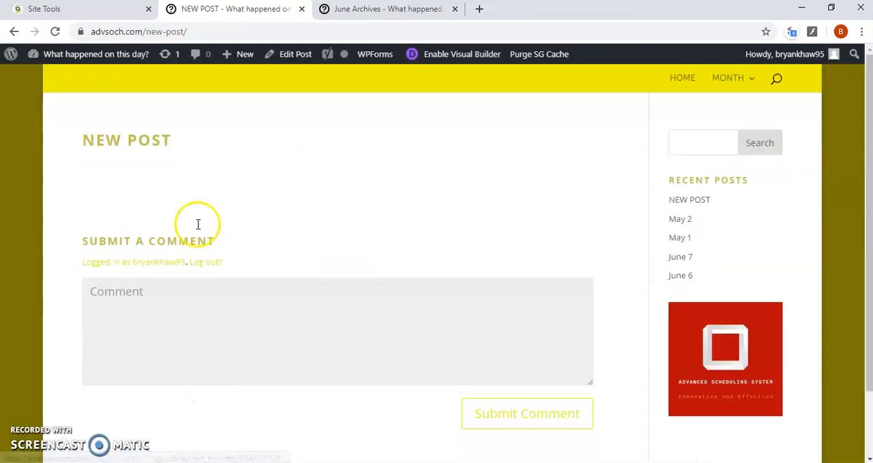
{"action": "left_click_drag", "start_coordinate": [190, 150], "coordinate": [66, 140]}
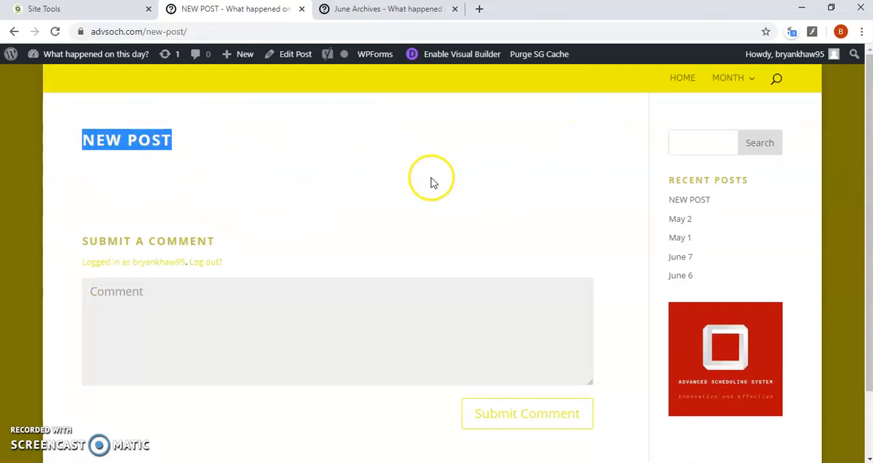
{"action": "left_click", "coordinate": [716, 81]}
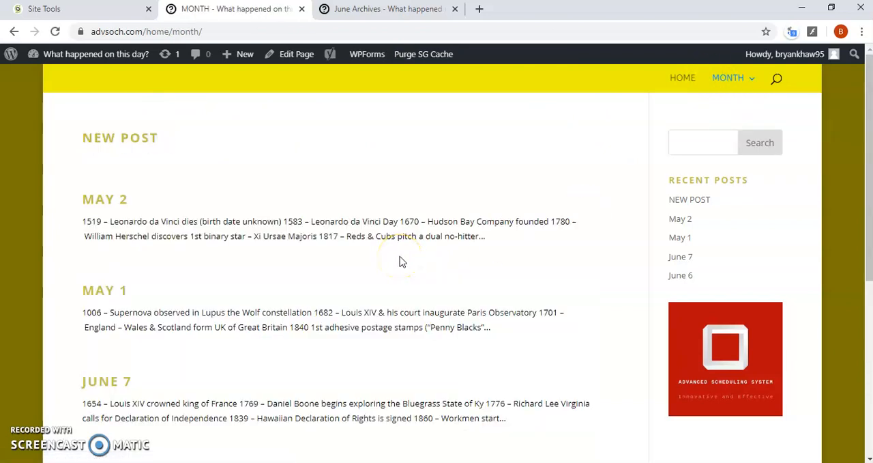
Check the May and June category archives on the live site for NEW POST
{"action": "mouse_move", "coordinate": [732, 81]}
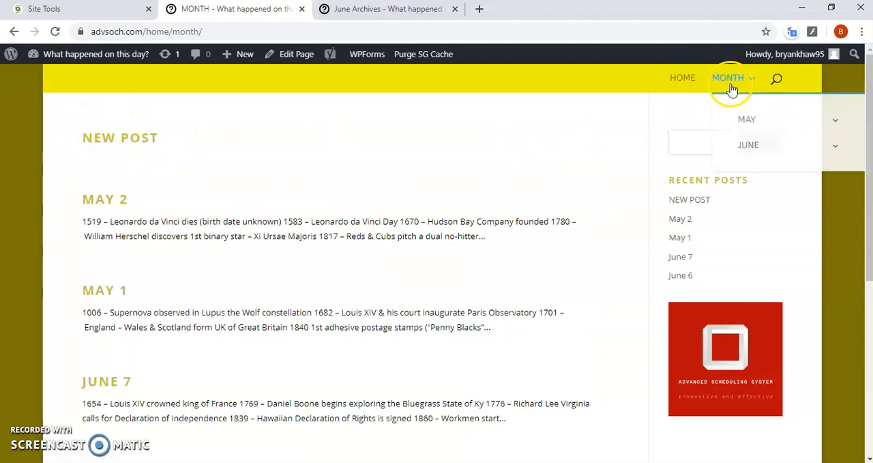
{"action": "mouse_move", "coordinate": [763, 123]}
{"action": "mouse_move", "coordinate": [760, 147]}
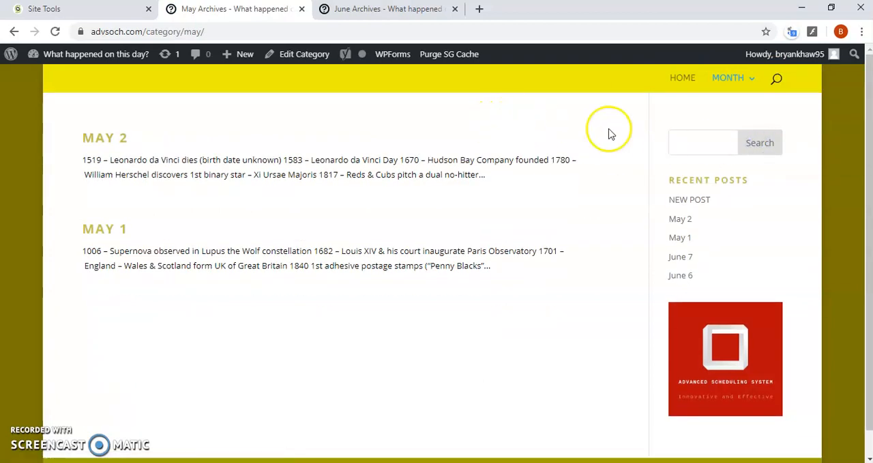
{"action": "left_click", "coordinate": [749, 147]}
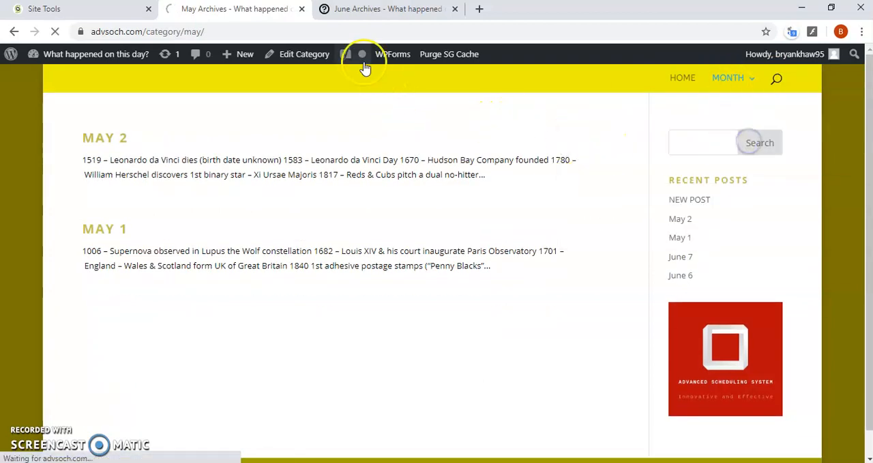
Return to the admin dashboard, open the Posts list and filter it by the Uncategorized category
{"action": "left_click", "coordinate": [97, 11]}
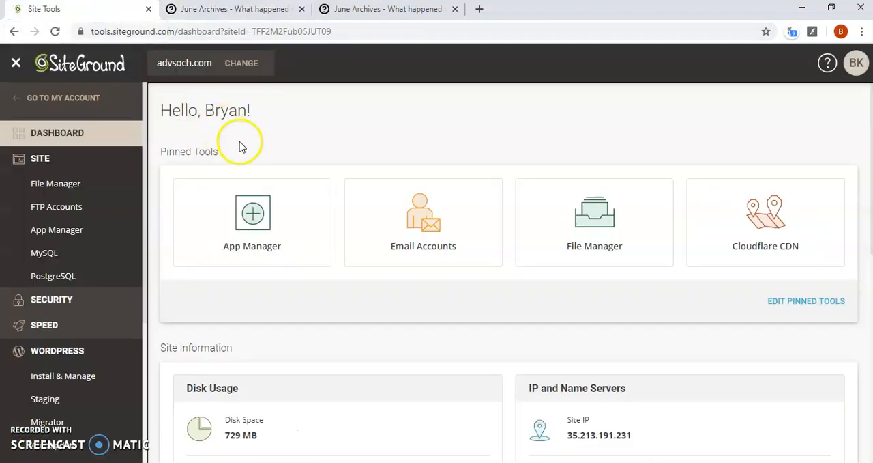
{"action": "left_click", "coordinate": [348, 10]}
{"action": "scroll", "coordinate": [187, 148], "scroll_direction": "down", "scroll_amount": 2}
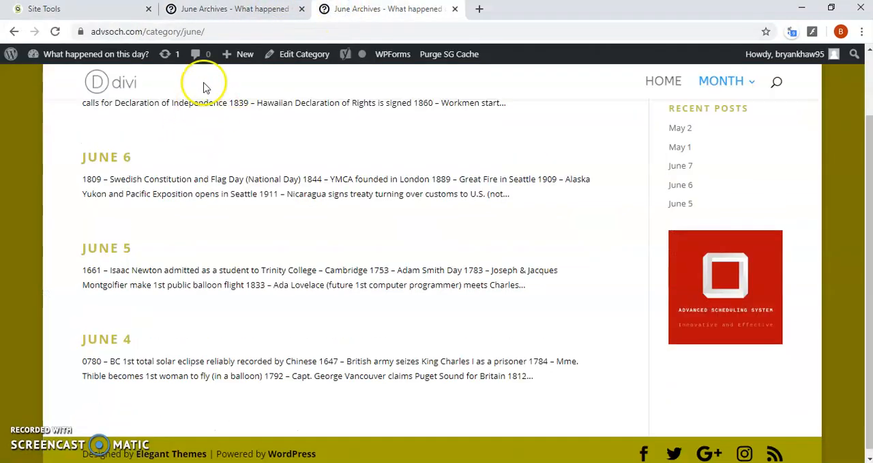
{"action": "left_click", "coordinate": [197, 9]}
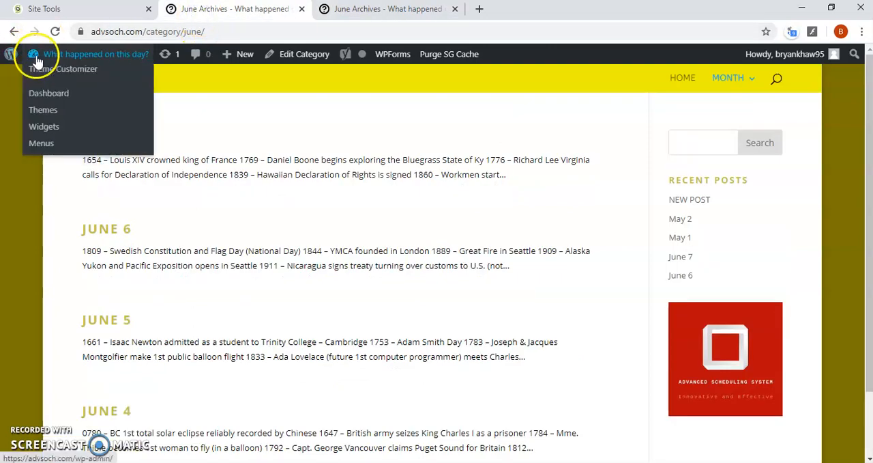
{"action": "left_click", "coordinate": [38, 60]}
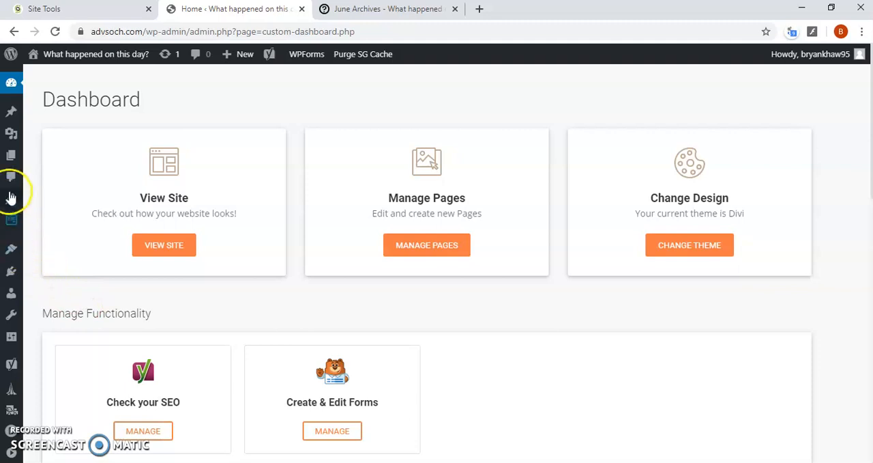
{"action": "left_click", "coordinate": [19, 115]}
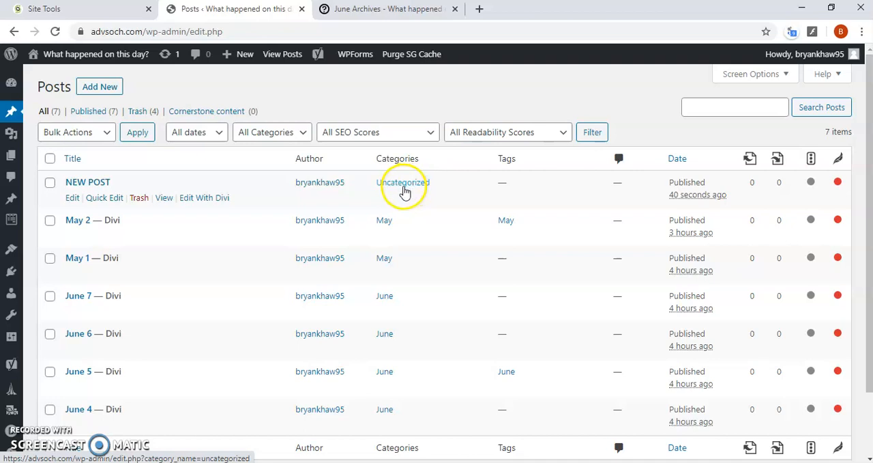
{"action": "left_click", "coordinate": [390, 183]}
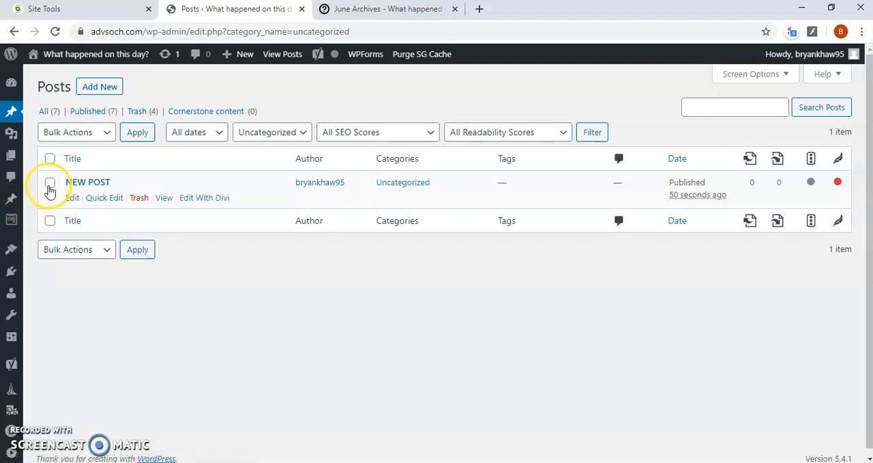
Change the category of NEW POST from Uncategorized to May with Quick Edit and update the post
{"action": "left_click", "coordinate": [99, 199]}
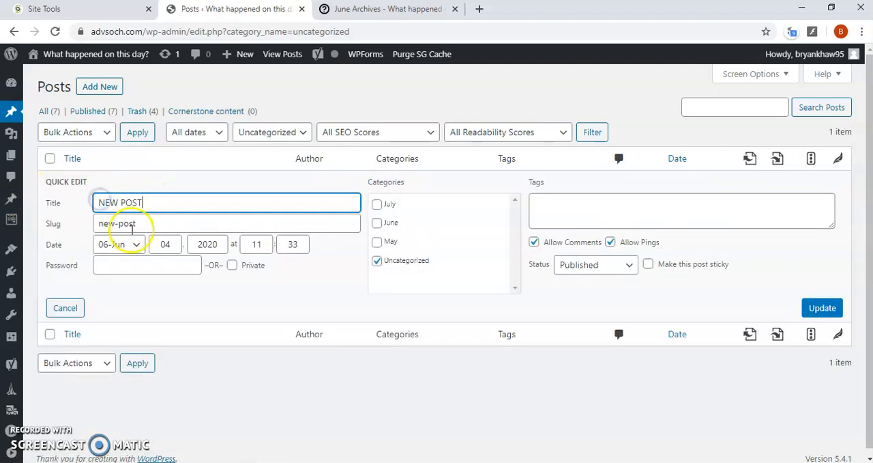
{"action": "left_click", "coordinate": [378, 242]}
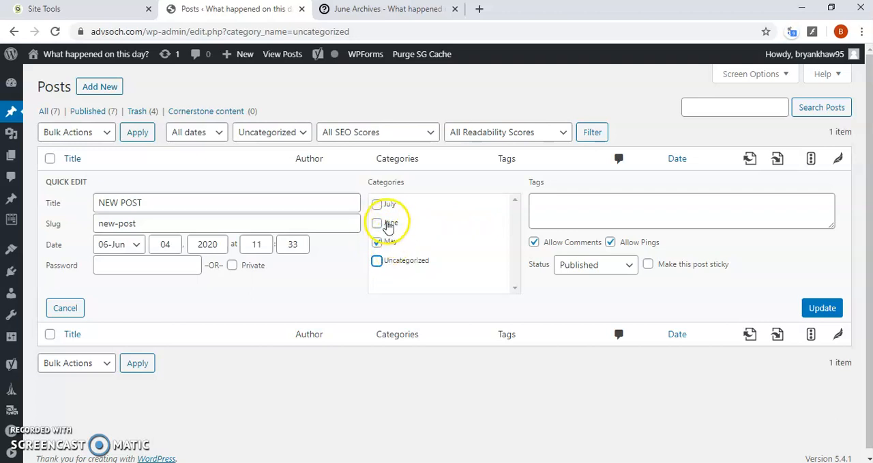
{"action": "left_click", "coordinate": [807, 310]}
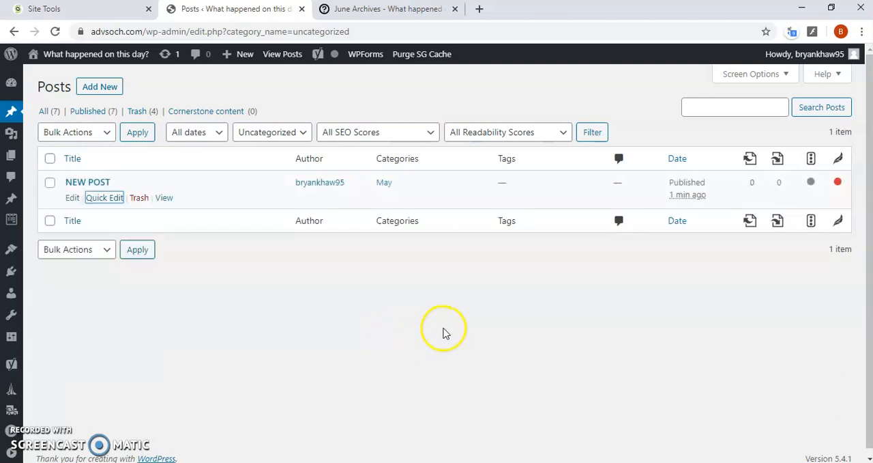
Reload the live site and check its May category archive for the NEW POST entry
{"action": "left_click", "coordinate": [365, 10]}
{"action": "scroll", "coordinate": [168, 171], "scroll_direction": "up", "scroll_amount": 2}
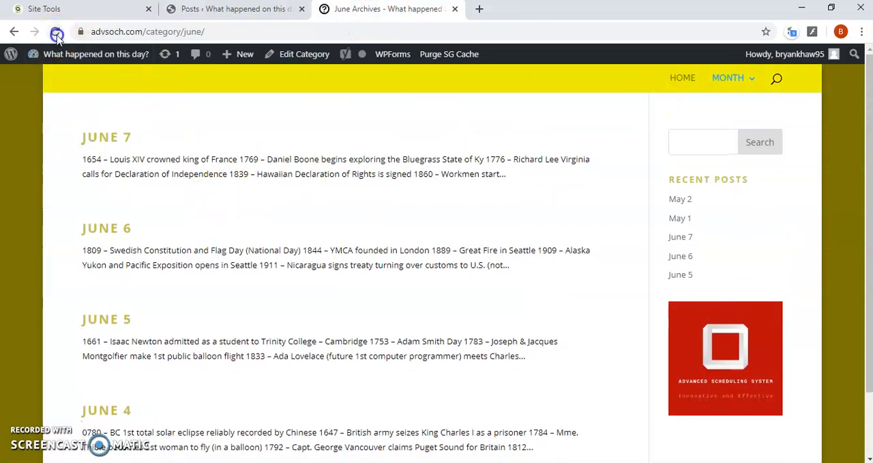
{"action": "mouse_move", "coordinate": [731, 80]}
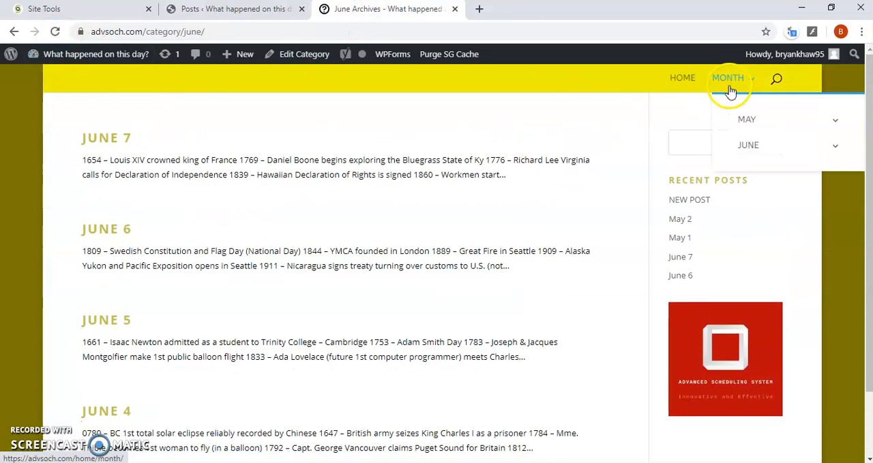
{"action": "mouse_move", "coordinate": [746, 142]}
{"action": "left_click", "coordinate": [670, 158]}
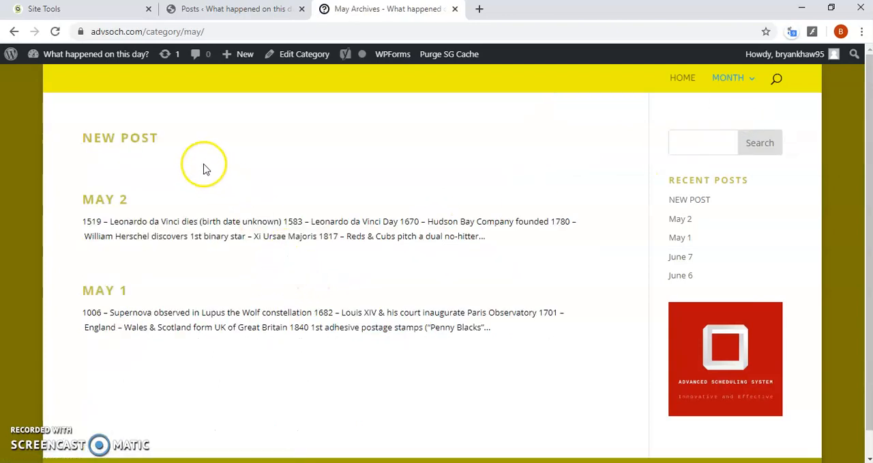
{"action": "left_click_drag", "start_coordinate": [166, 140], "coordinate": [70, 153]}
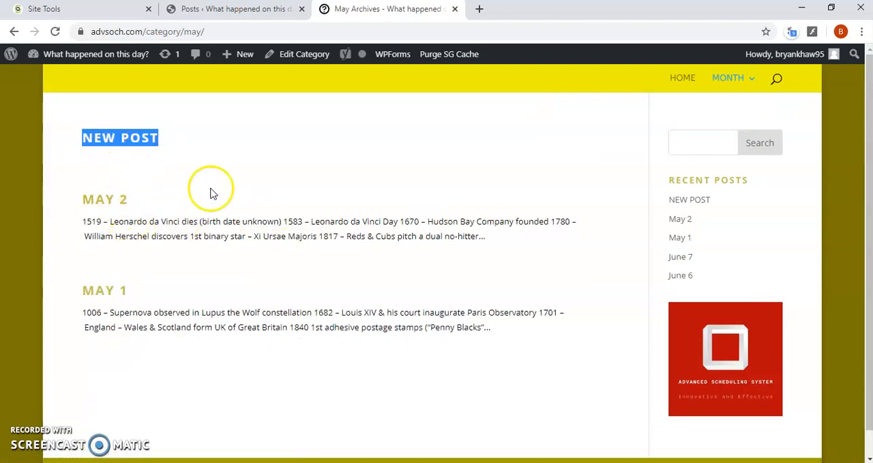
Move NEW POST to the Trash in the admin Posts list and show all remaining posts
{"action": "left_click", "coordinate": [225, 9]}
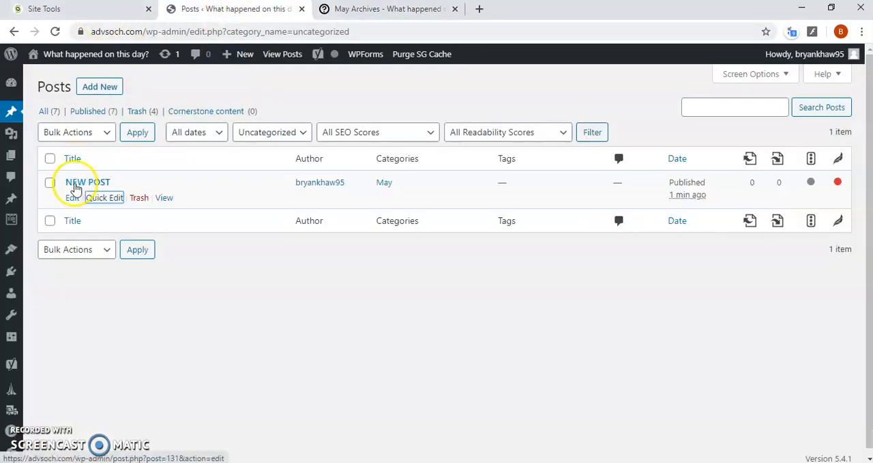
{"action": "left_click", "coordinate": [139, 200]}
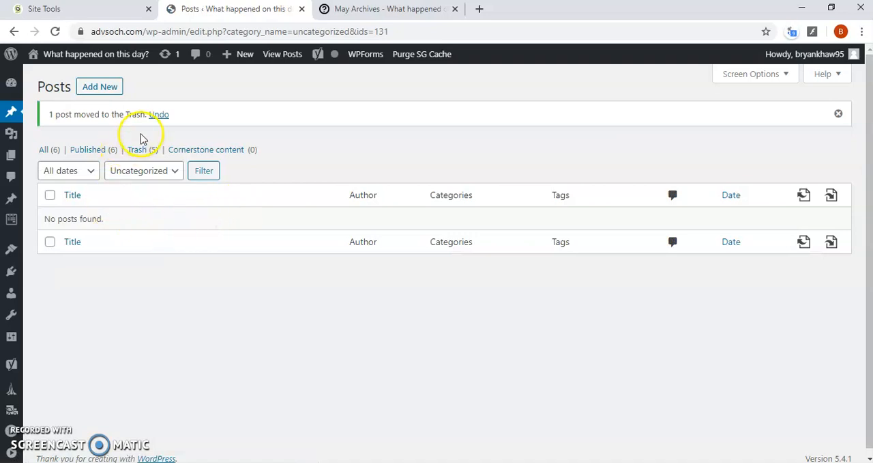
{"action": "left_click", "coordinate": [46, 149]}
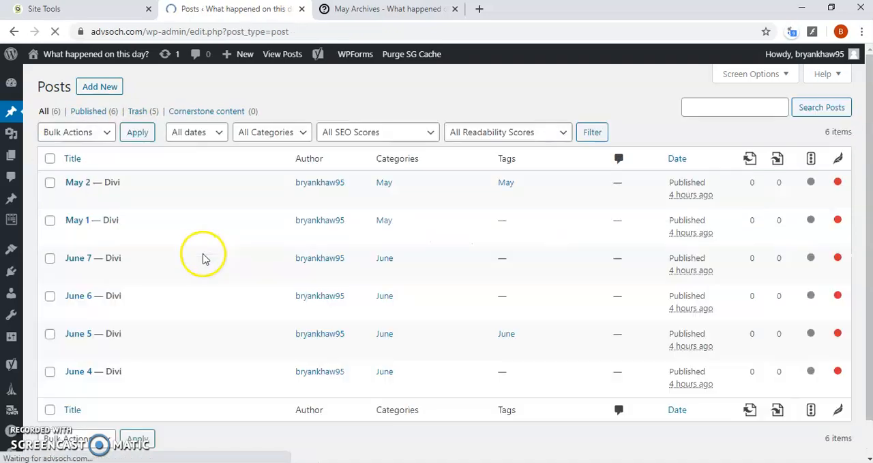
Open the trashed NEW POST from the live site and check the May category archive for it
{"action": "left_click", "coordinate": [351, 15]}
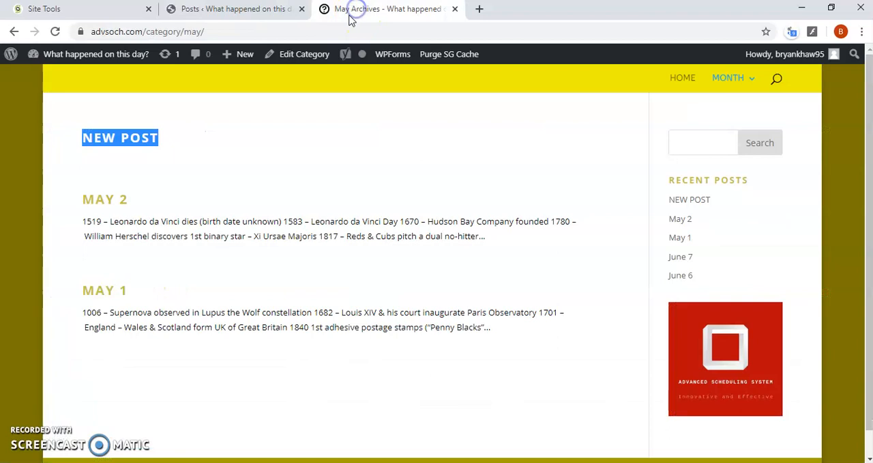
{"action": "left_click", "coordinate": [160, 140]}
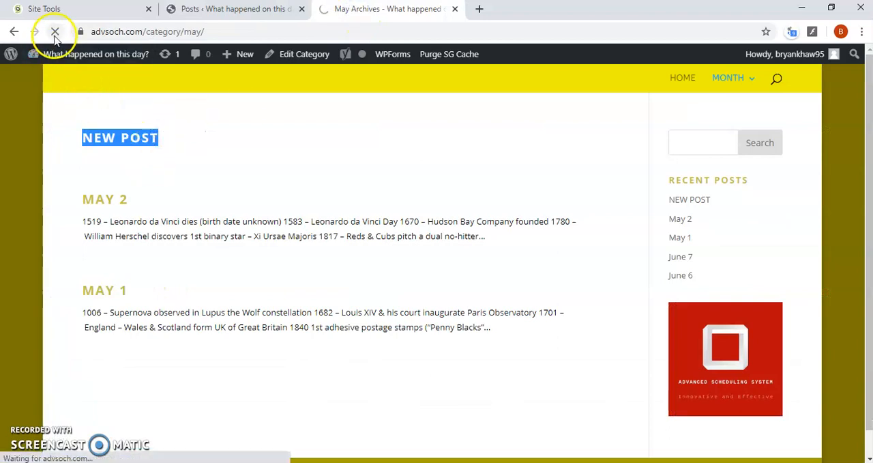
{"action": "left_click", "coordinate": [55, 34]}
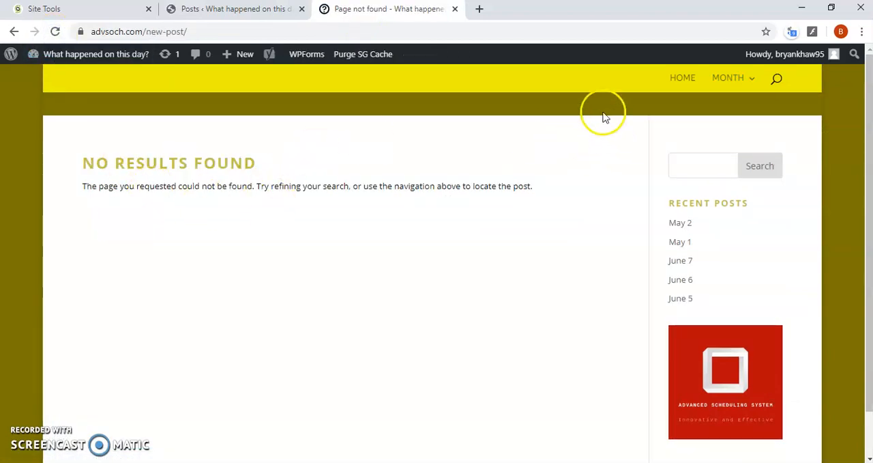
{"action": "mouse_move", "coordinate": [717, 88]}
{"action": "mouse_move", "coordinate": [743, 128]}
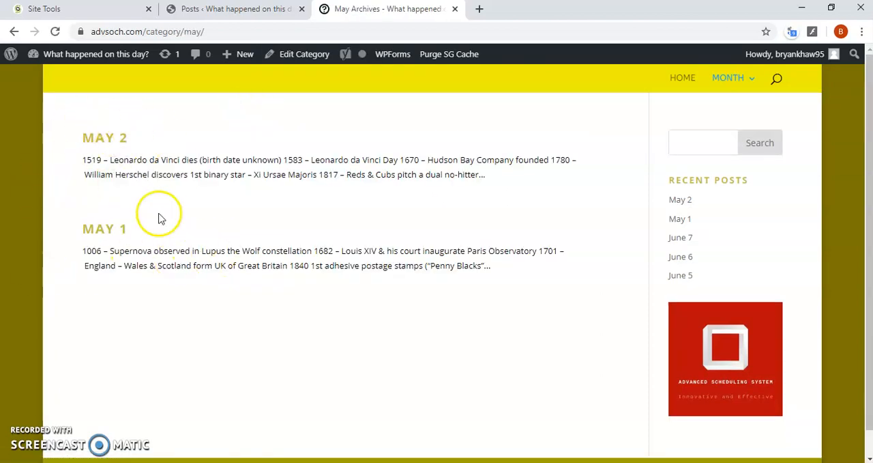
Open the Menus editor in the admin area and review the structure of the Main Menu
{"action": "left_click", "coordinate": [220, 14]}
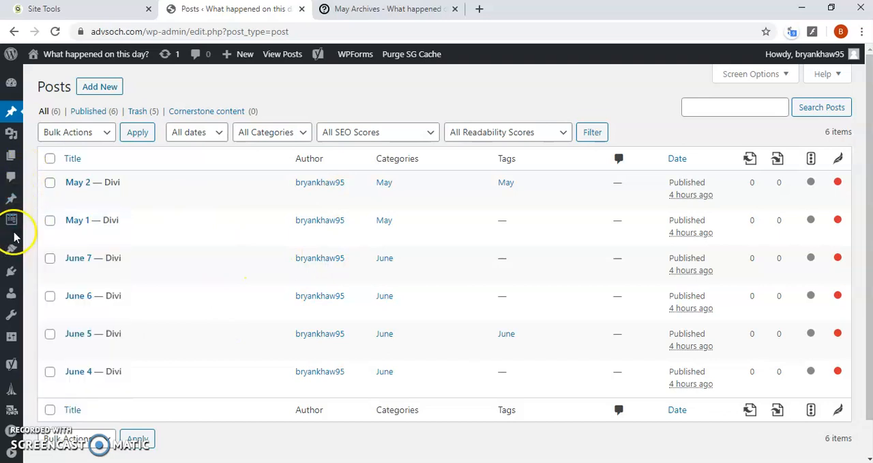
{"action": "mouse_move", "coordinate": [10, 256]}
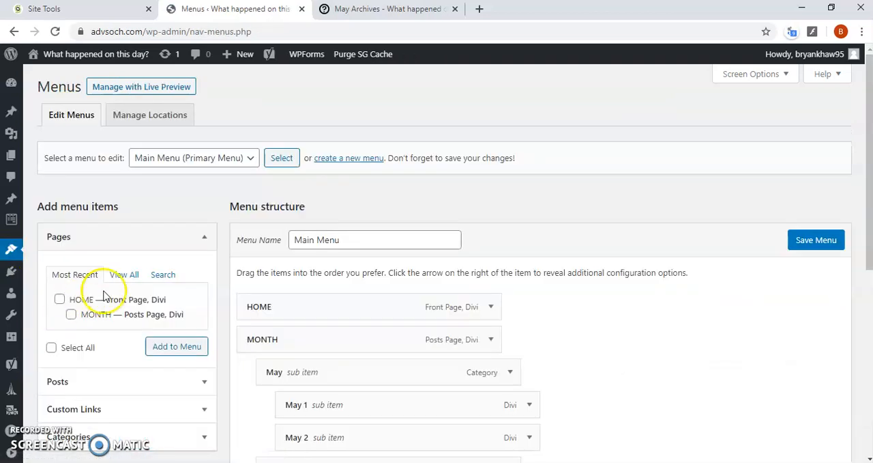
{"action": "scroll", "coordinate": [162, 245], "scroll_direction": "down", "scroll_amount": 2}
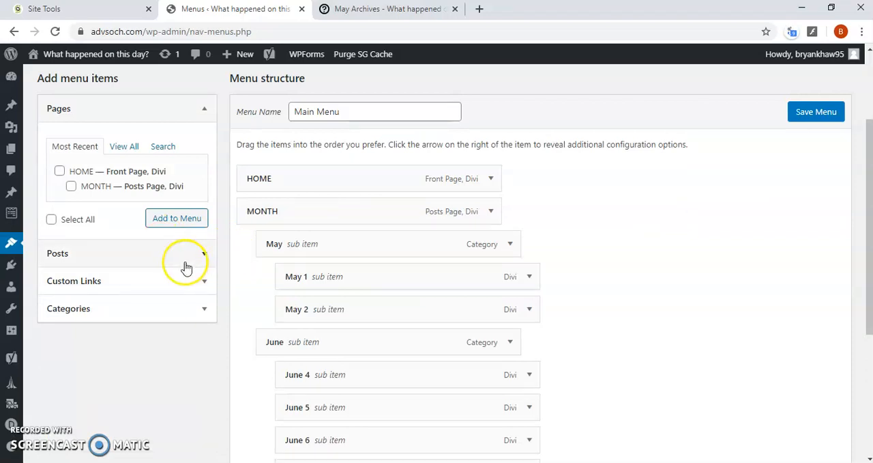
{"action": "scroll", "coordinate": [77, 195], "scroll_direction": "up", "scroll_amount": 1}
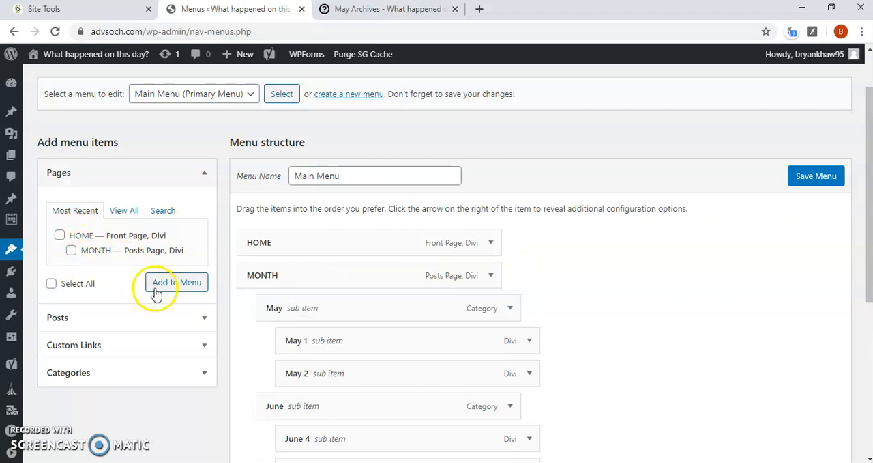
Examine the Posts and Custom Links options available for adding items to the Main Menu
{"action": "left_click", "coordinate": [152, 324]}
{"action": "scroll", "coordinate": [130, 196], "scroll_direction": "down", "scroll_amount": 1}
{"action": "left_click", "coordinate": [189, 137]}
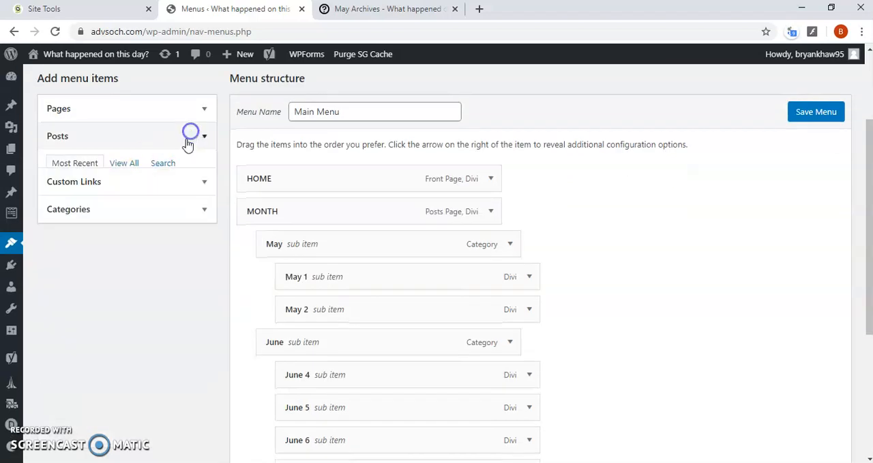
{"action": "scroll", "coordinate": [169, 176], "scroll_direction": "up", "scroll_amount": 1}
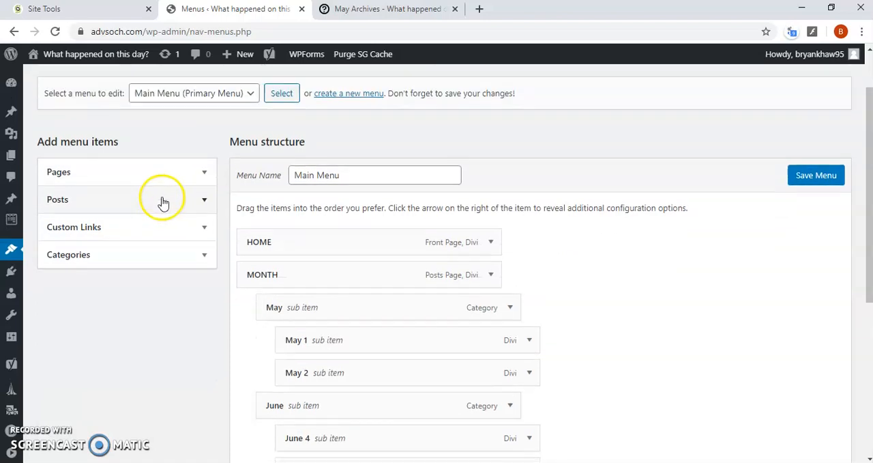
{"action": "left_click", "coordinate": [164, 235]}
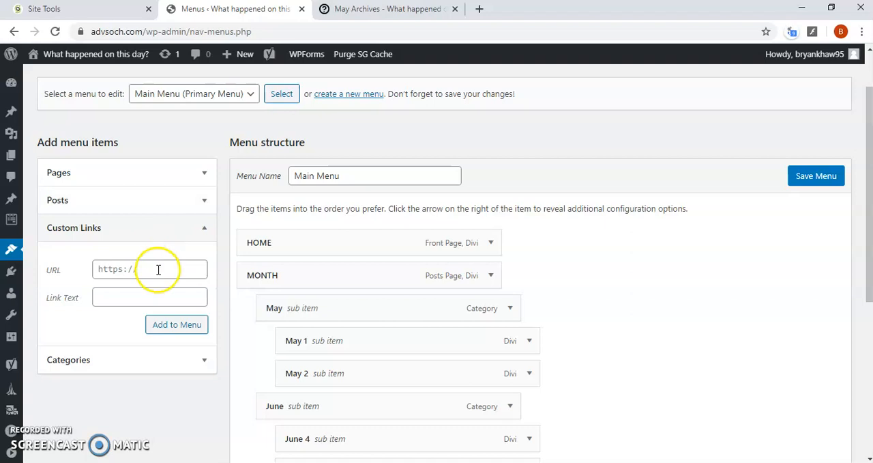
{"action": "scroll", "coordinate": [577, 348], "scroll_direction": "down", "scroll_amount": 1}
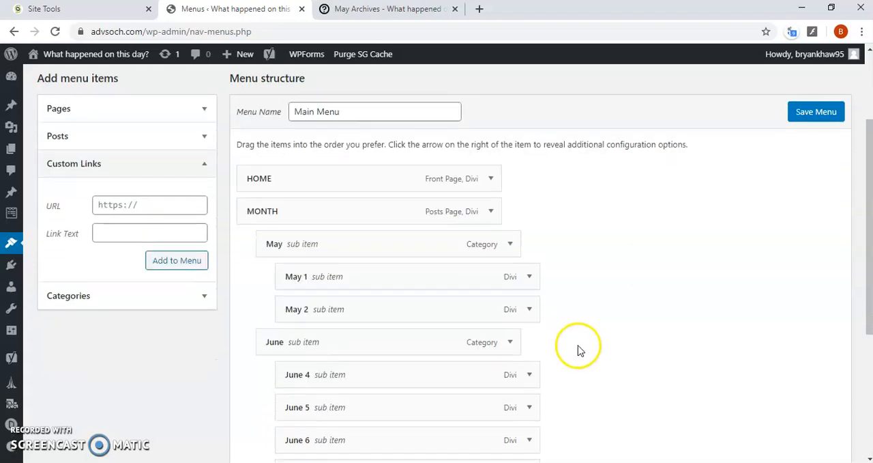
{"action": "scroll", "coordinate": [192, 232], "scroll_direction": "up", "scroll_amount": 1}
List all pages available as menu items and add the MONTH page to the Main Menu
{"action": "left_click", "coordinate": [159, 172]}
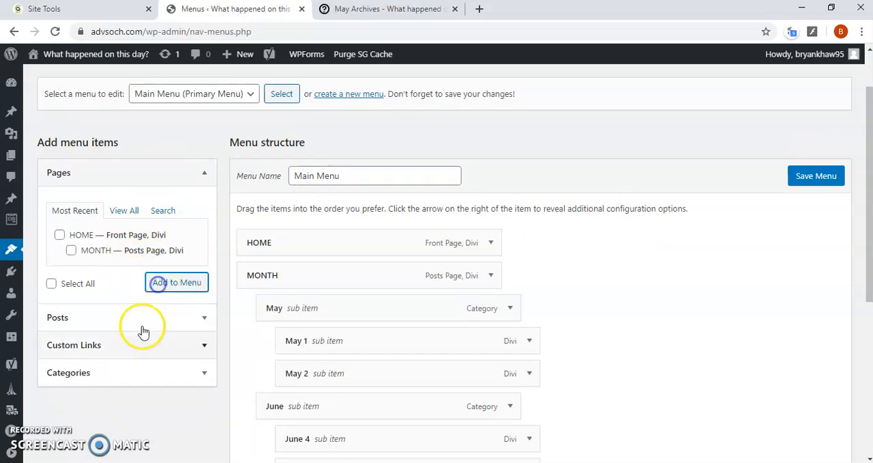
{"action": "left_click", "coordinate": [113, 318]}
{"action": "left_click", "coordinate": [127, 172]}
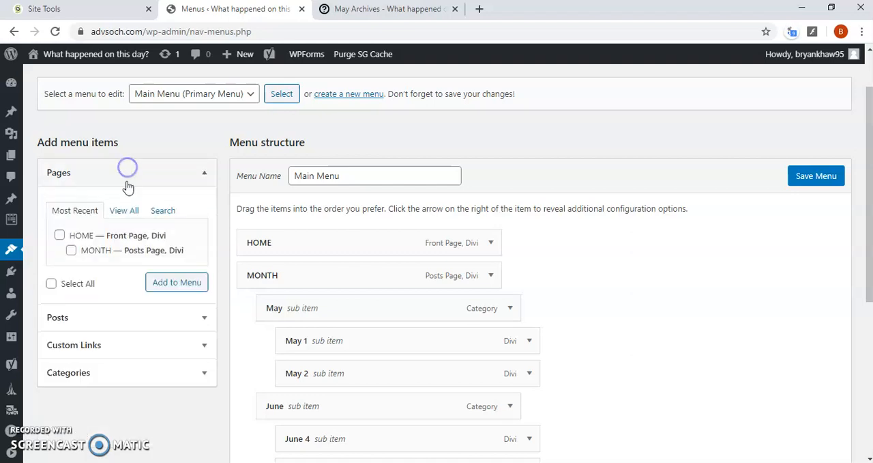
{"action": "left_click", "coordinate": [124, 210]}
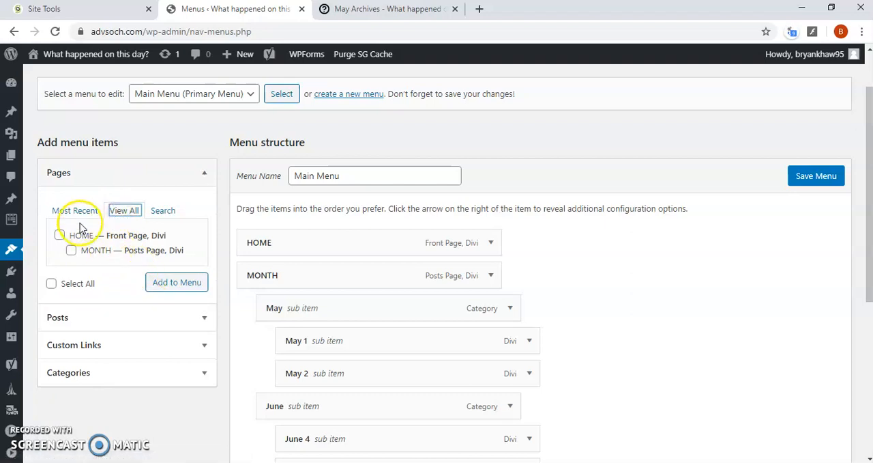
{"action": "left_click", "coordinate": [71, 251]}
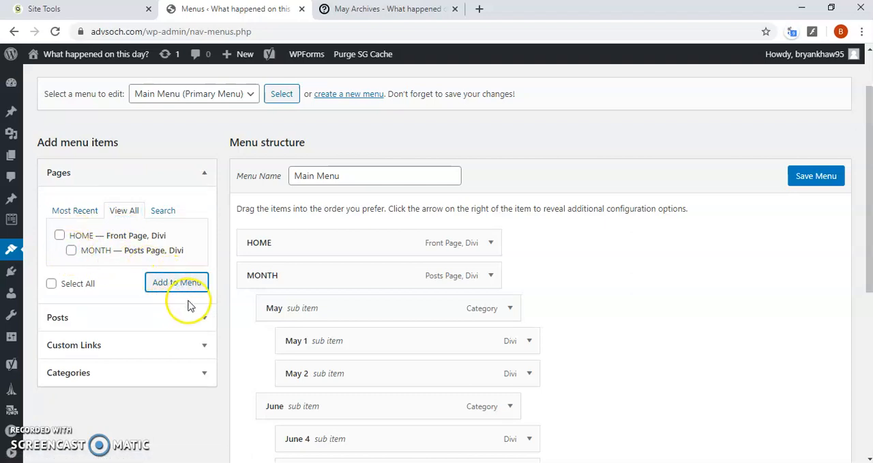
Remove the newly added duplicate MONTH page item from the end of the Main Menu
{"action": "scroll", "coordinate": [253, 283], "scroll_direction": "down", "scroll_amount": 5}
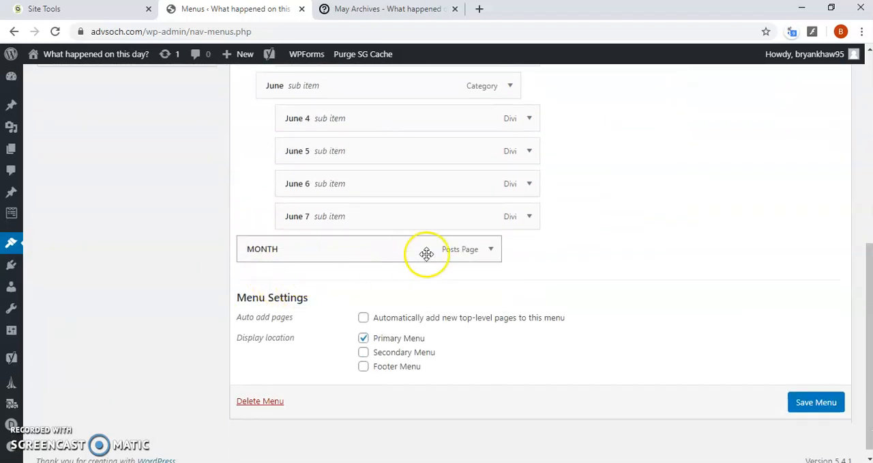
{"action": "scroll", "coordinate": [371, 290], "scroll_direction": "up", "scroll_amount": 5}
{"action": "scroll", "coordinate": [370, 290], "scroll_direction": "down", "scroll_amount": 4}
{"action": "scroll", "coordinate": [269, 267], "scroll_direction": "down", "scroll_amount": 1}
{"action": "scroll", "coordinate": [275, 269], "scroll_direction": "up", "scroll_amount": 3}
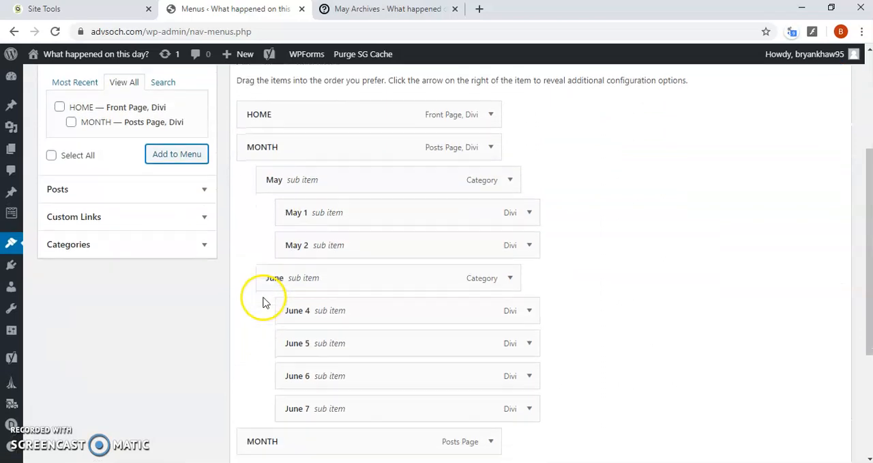
{"action": "scroll", "coordinate": [263, 301], "scroll_direction": "up", "scroll_amount": 3}
{"action": "scroll", "coordinate": [256, 299], "scroll_direction": "down", "scroll_amount": 6}
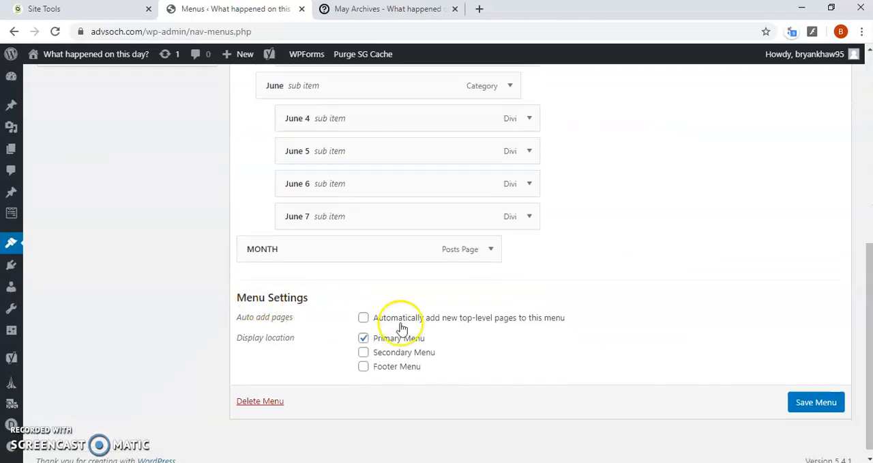
{"action": "left_click", "coordinate": [489, 254]}
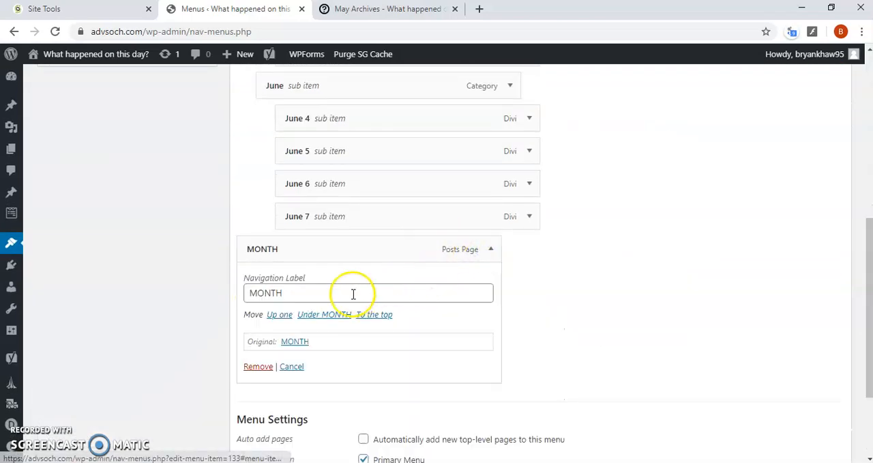
{"action": "scroll", "coordinate": [341, 290], "scroll_direction": "down", "scroll_amount": 1}
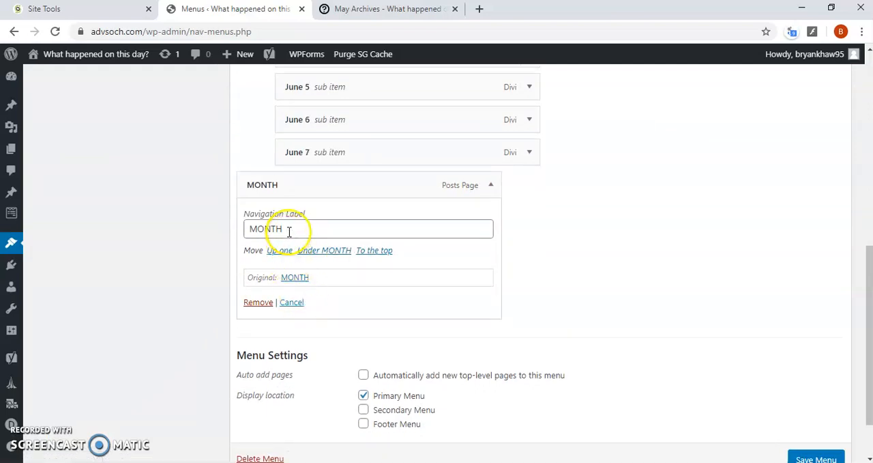
{"action": "left_click", "coordinate": [266, 302]}
{"action": "scroll", "coordinate": [170, 261], "scroll_direction": "up", "scroll_amount": 2}
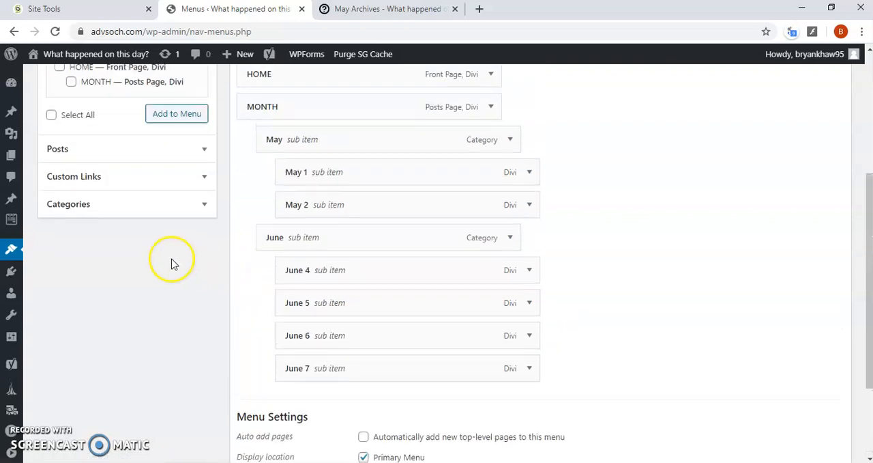
Add a custom link to the Main Menu with the URL # and the link text NEW MONTH
{"action": "left_click", "coordinate": [128, 179]}
{"action": "scroll", "coordinate": [145, 183], "scroll_direction": "up", "scroll_amount": 1}
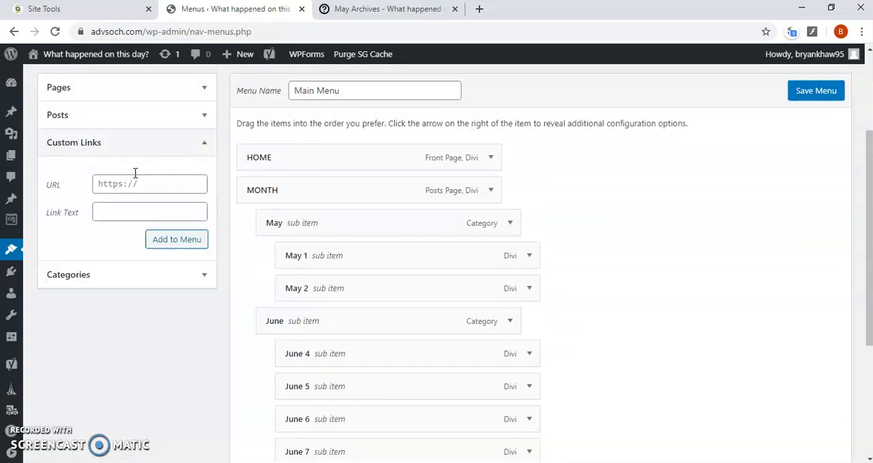
{"action": "left_click", "coordinate": [141, 189]}
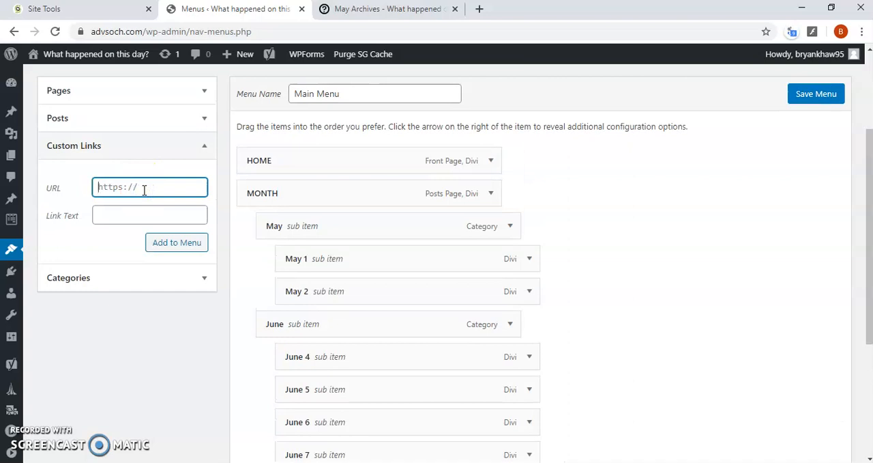
{"action": "left_click", "coordinate": [141, 213]}
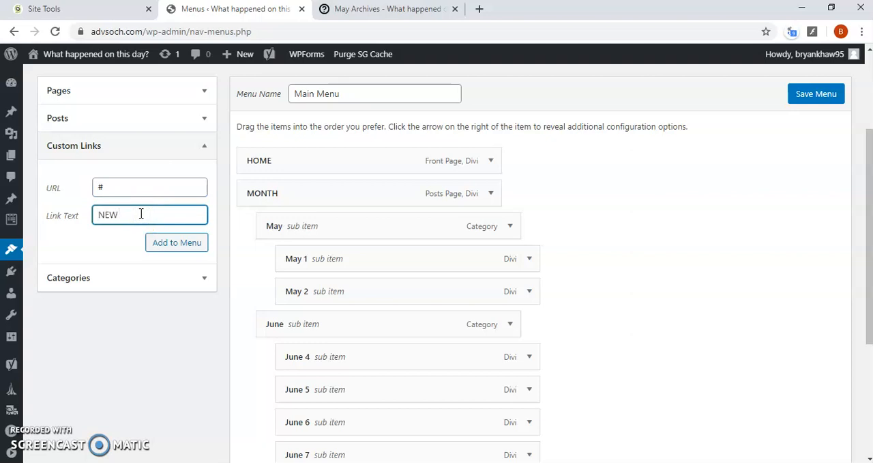
{"action": "left_click", "coordinate": [180, 242]}
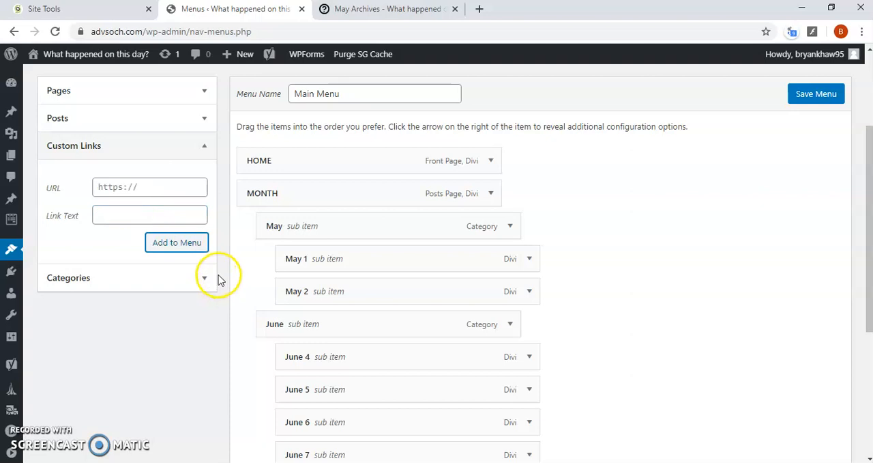
Place NEW MONTH as the first sub item of MONTH, above May, and save the Main Menu
{"action": "scroll", "coordinate": [219, 280], "scroll_direction": "down", "scroll_amount": 4}
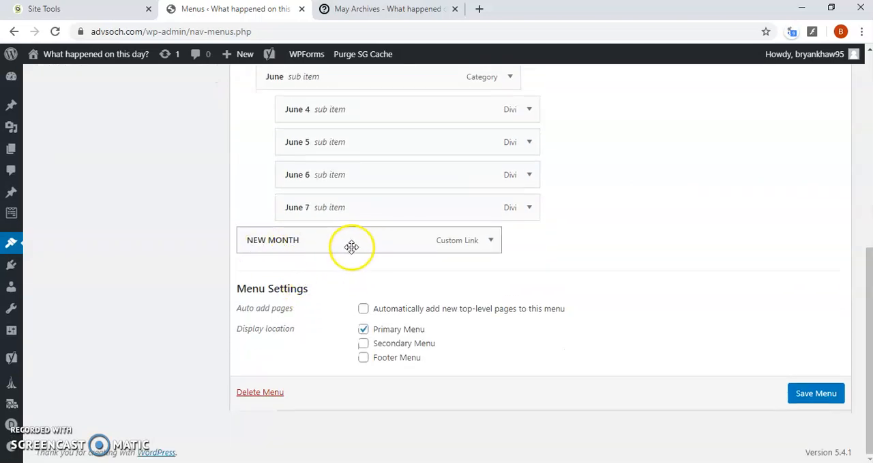
{"action": "scroll", "coordinate": [358, 243], "scroll_direction": "up", "scroll_amount": 3}
{"action": "scroll", "coordinate": [357, 243], "scroll_direction": "down", "scroll_amount": 3}
{"action": "left_click_drag", "start_coordinate": [357, 244], "coordinate": [372, 256]}
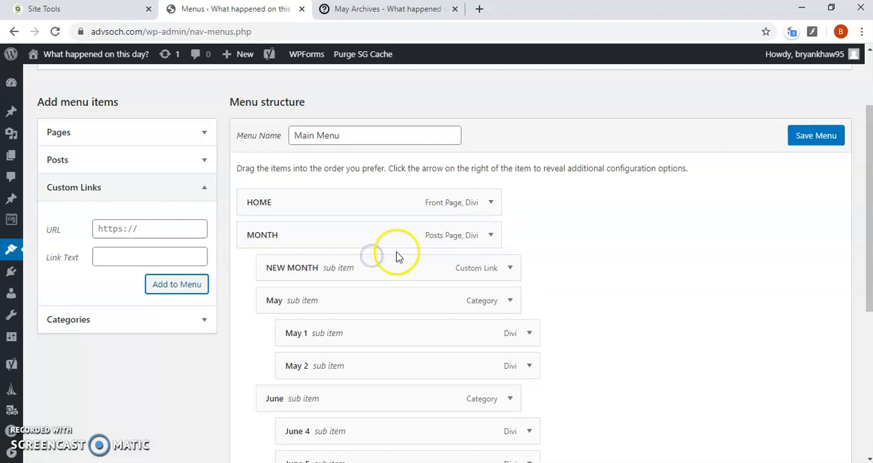
{"action": "left_click", "coordinate": [377, 9]}
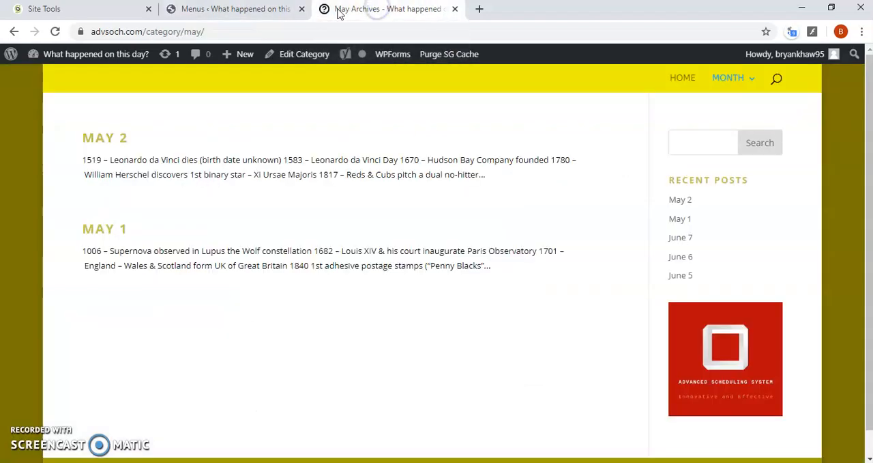
{"action": "left_click", "coordinate": [273, 9]}
{"action": "left_click", "coordinate": [829, 136]}
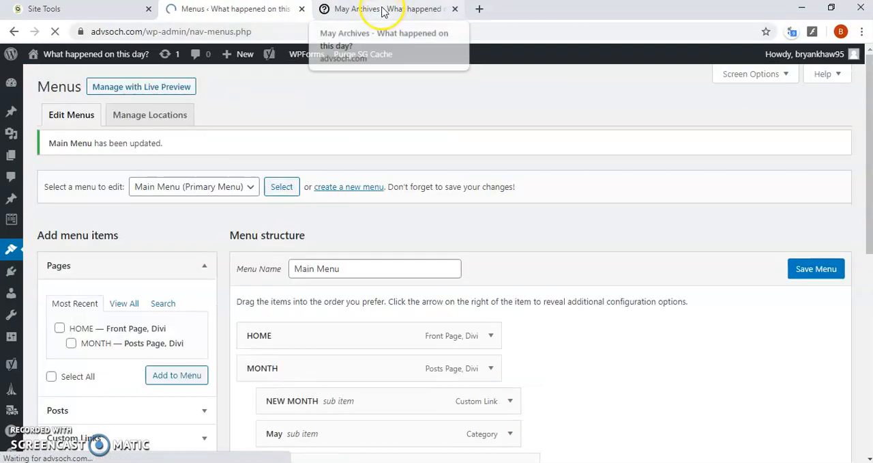
Reload the May archive on the live site and check the MONTH navigation dropdown for NEW MONTH
{"action": "left_click", "coordinate": [383, 9]}
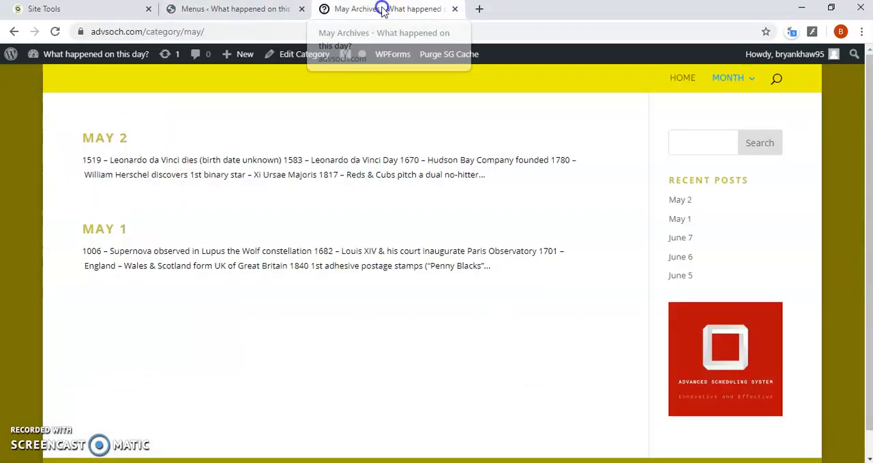
{"action": "mouse_move", "coordinate": [735, 87]}
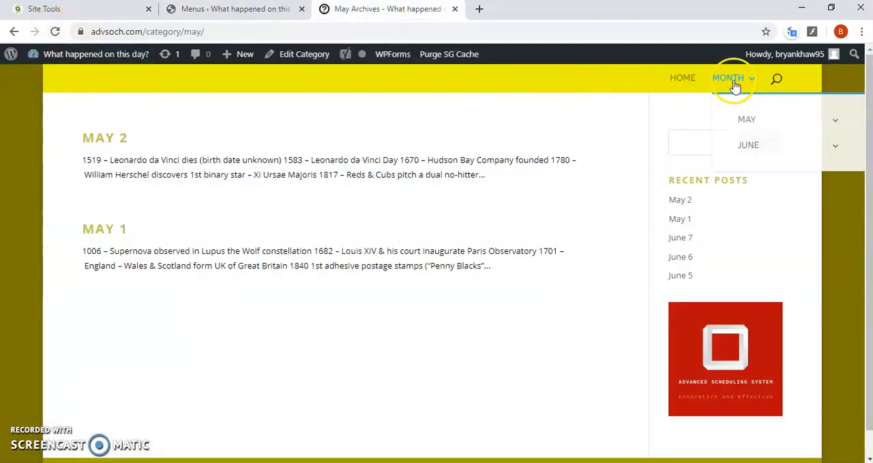
{"action": "left_click", "coordinate": [55, 31]}
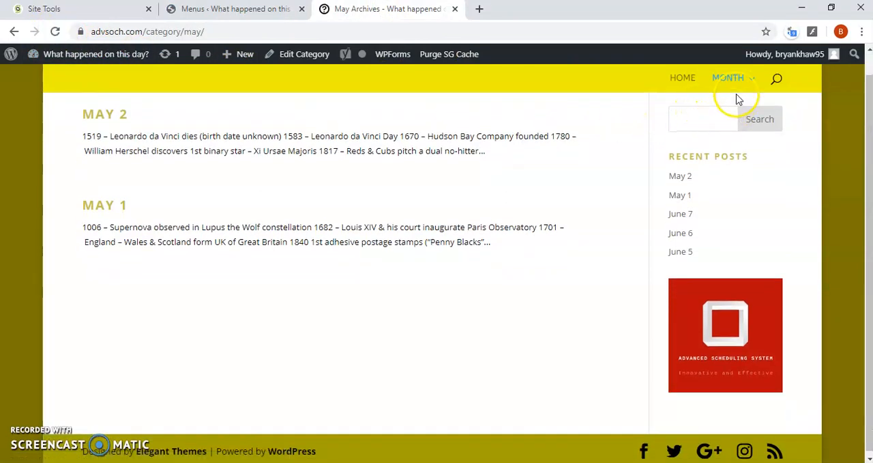
{"action": "mouse_move", "coordinate": [744, 80]}
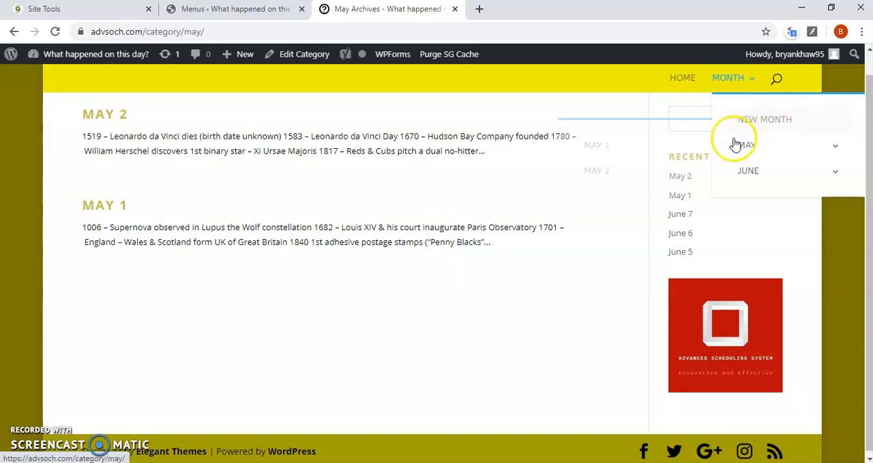
Nest NEW MONTH under May, above May 1, in the Main Menu and save the menu
{"action": "left_click", "coordinate": [247, 8]}
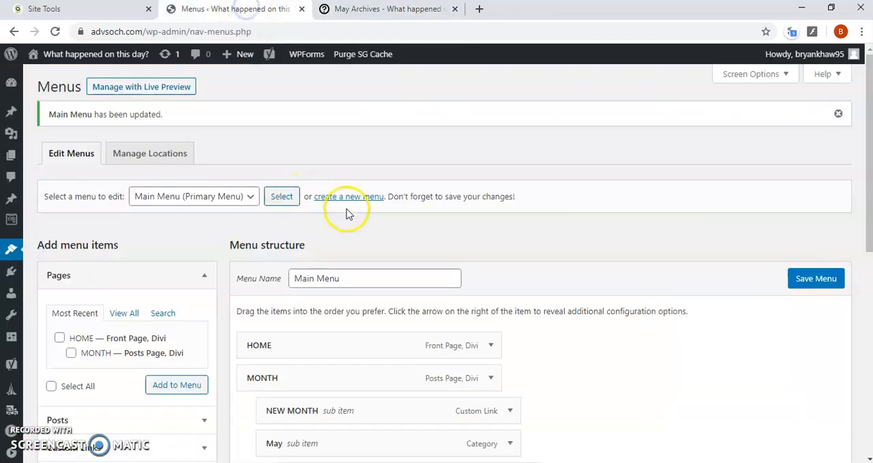
{"action": "scroll", "coordinate": [346, 214], "scroll_direction": "down", "scroll_amount": 3}
{"action": "scroll", "coordinate": [375, 231], "scroll_direction": "down", "scroll_amount": 1}
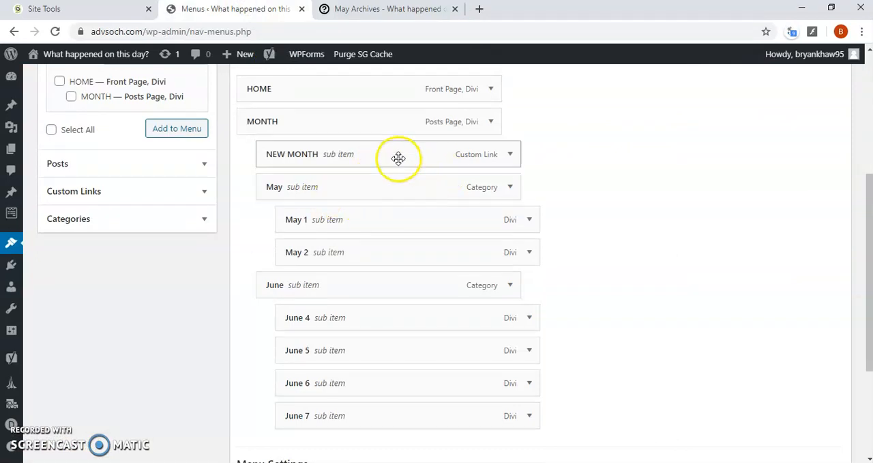
{"action": "mouse_move", "coordinate": [397, 158]}
{"action": "left_mouse_down"}
{"action": "mouse_move", "coordinate": [398, 201]}
{"action": "mouse_move", "coordinate": [392, 152]}
{"action": "left_mouse_up"}
{"action": "scroll", "coordinate": [397, 158], "scroll_direction": "up", "scroll_amount": 1}
{"action": "left_click_drag", "start_coordinate": [400, 226], "coordinate": [424, 243]}
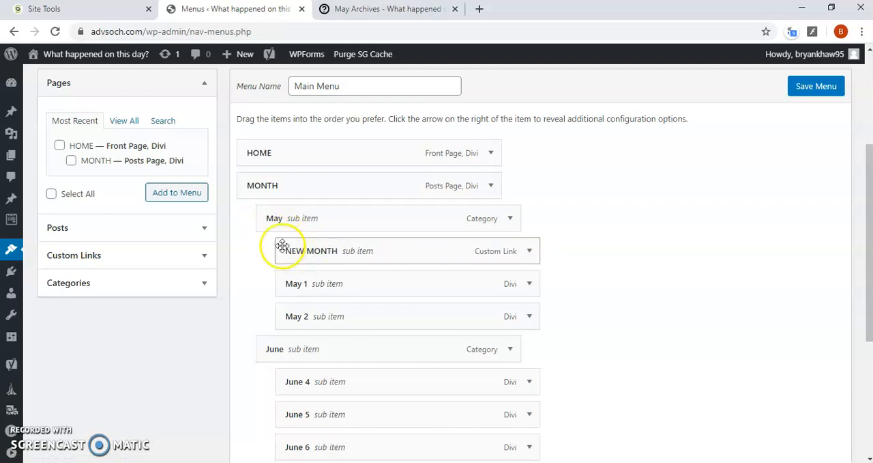
{"action": "left_click", "coordinate": [358, 10]}
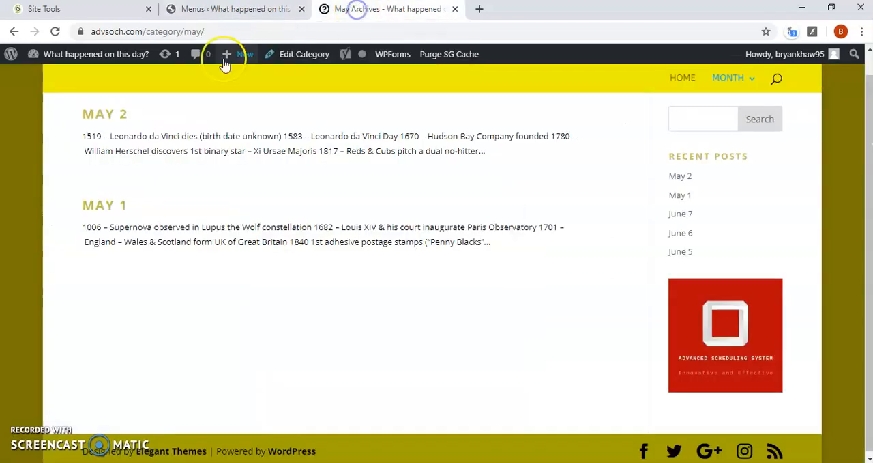
{"action": "left_click", "coordinate": [220, 8]}
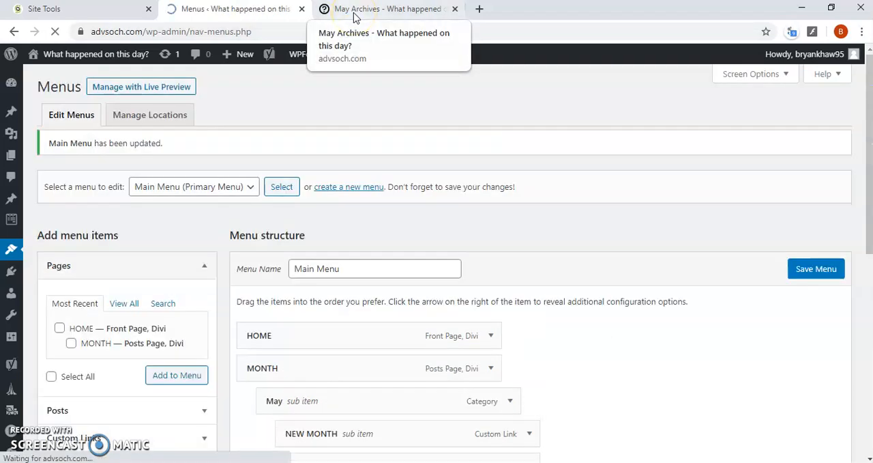
Refresh the live May archive and examine the May submenu in the navigation for NEW MONTH
{"action": "left_click", "coordinate": [354, 14]}
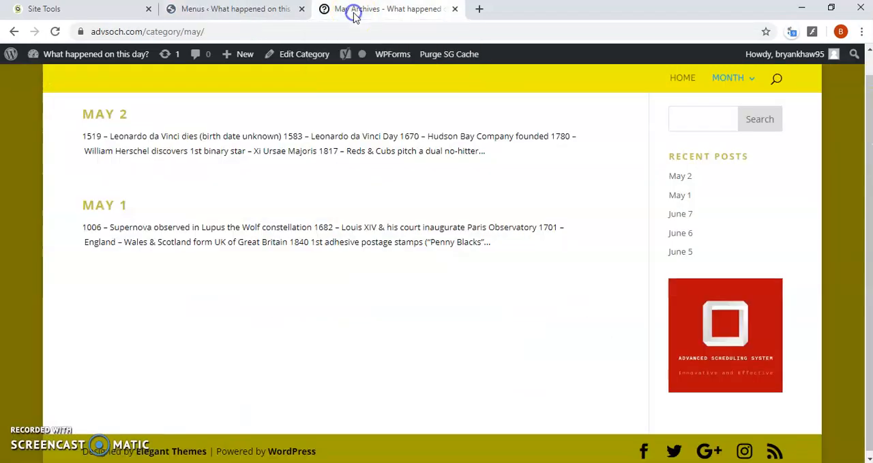
{"action": "mouse_move", "coordinate": [741, 82]}
{"action": "left_click", "coordinate": [54, 31]}
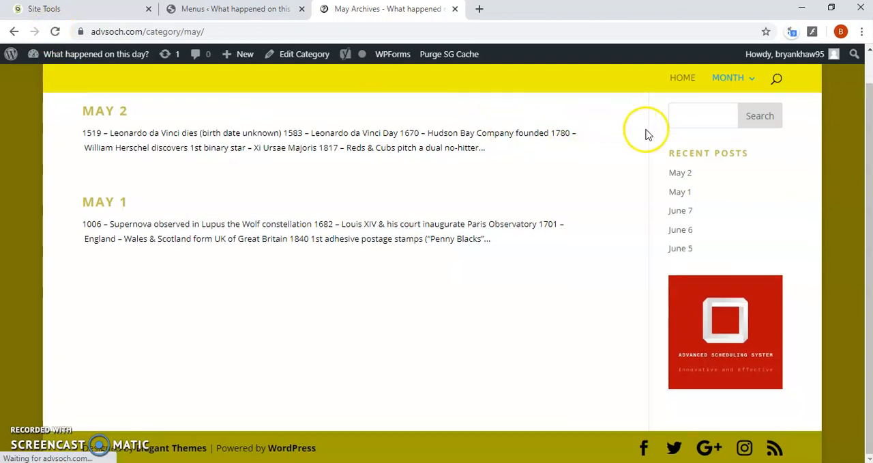
{"action": "mouse_move", "coordinate": [727, 84]}
{"action": "mouse_move", "coordinate": [750, 131]}
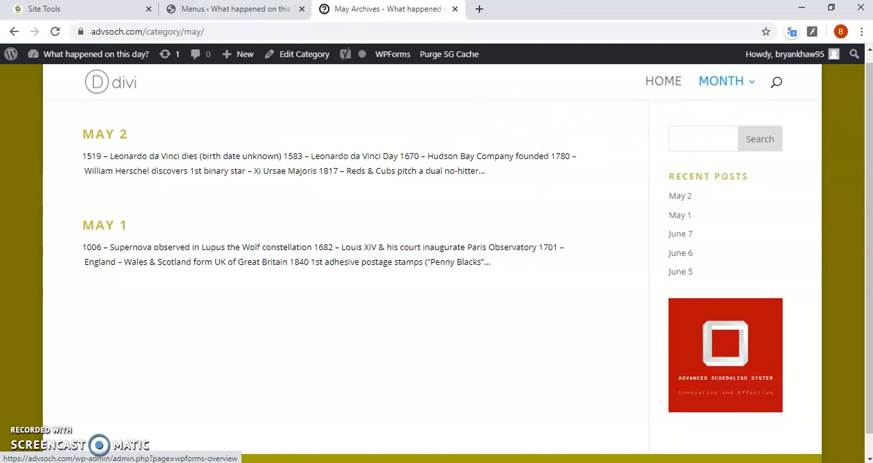
Review the Custom Links fields and the Main Menu structure, and compare them with the navigation on the live site
{"action": "left_click", "coordinate": [226, 9]}
{"action": "scroll", "coordinate": [409, 239], "scroll_direction": "down", "scroll_amount": 3}
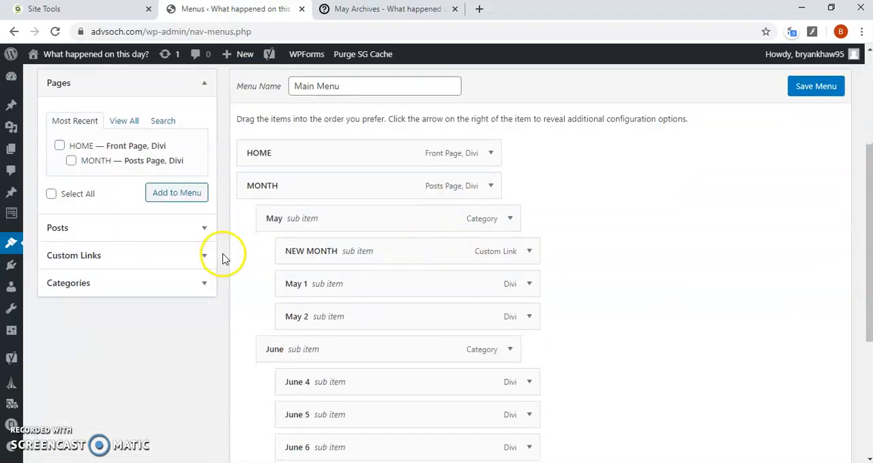
{"action": "left_click", "coordinate": [190, 260]}
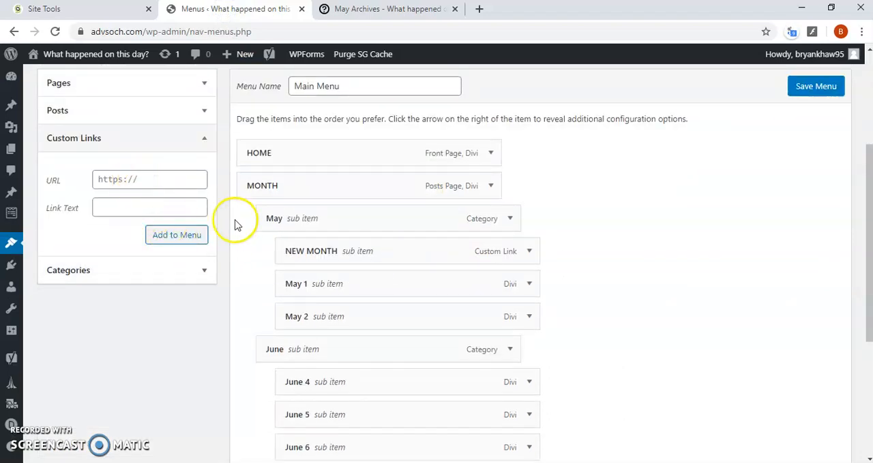
{"action": "scroll", "coordinate": [273, 229], "scroll_direction": "down", "scroll_amount": 3}
{"action": "scroll", "coordinate": [278, 225], "scroll_direction": "up", "scroll_amount": 2}
{"action": "scroll", "coordinate": [275, 205], "scroll_direction": "up", "scroll_amount": 1}
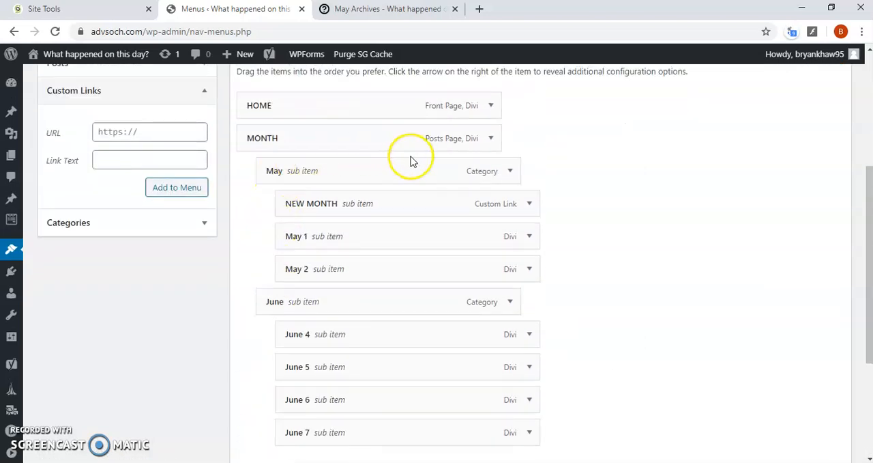
{"action": "scroll", "coordinate": [451, 191], "scroll_direction": "up", "scroll_amount": 1}
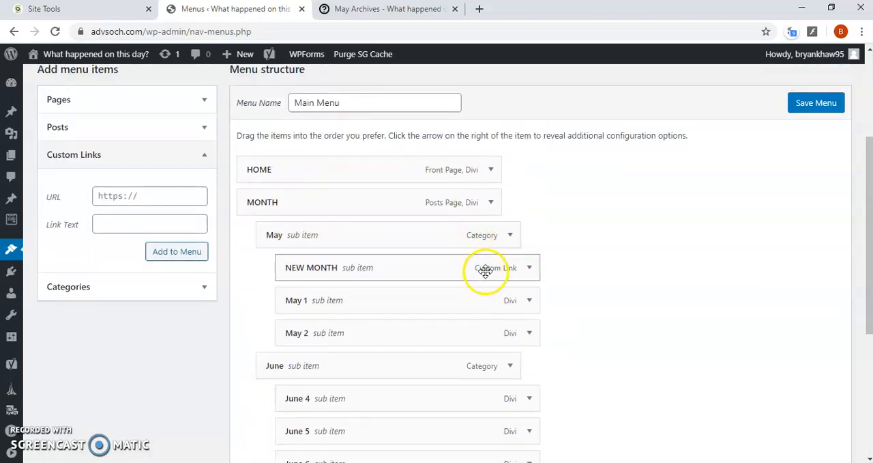
{"action": "left_click", "coordinate": [374, 9]}
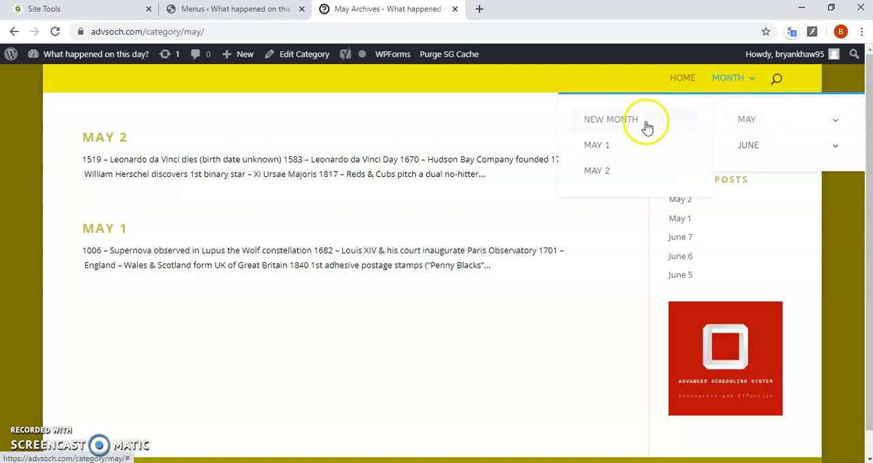
Enter # as the URL for another custom link and check the NEW MONTH link in the live site's May submenu
{"action": "left_click", "coordinate": [238, 10]}
{"action": "left_click", "coordinate": [170, 197]}
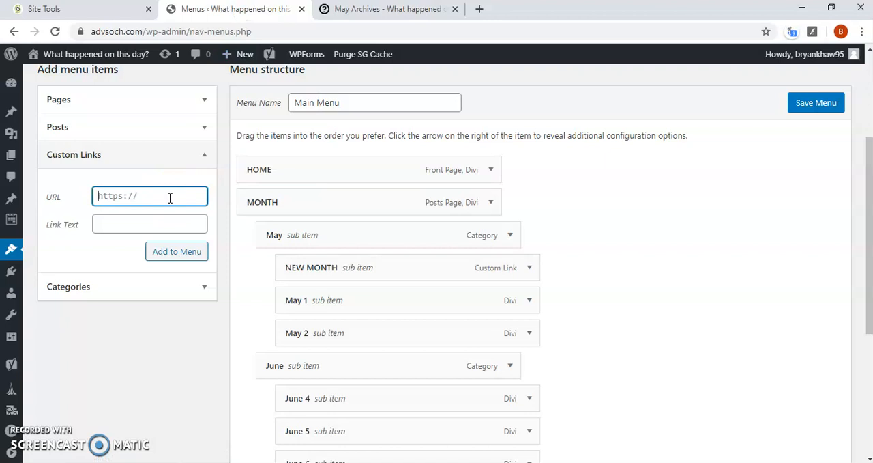
{"action": "left_click", "coordinate": [159, 222]}
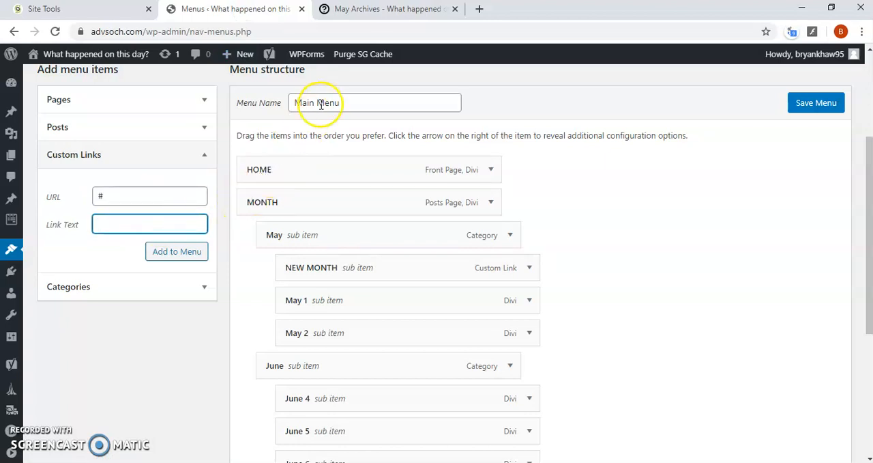
{"action": "left_click", "coordinate": [391, 10]}
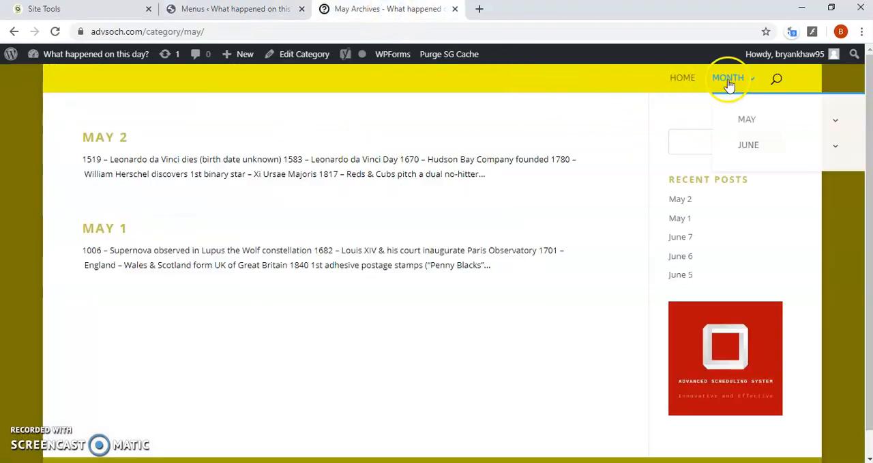
{"action": "mouse_move", "coordinate": [747, 118]}
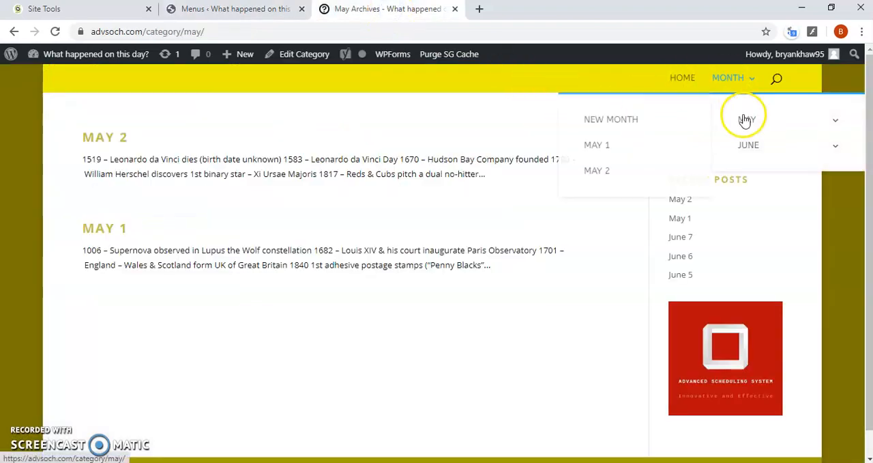
Test the NEW MONTH link on the live site, then review the MONTH page's posts and its May and June submenus
{"action": "left_click", "coordinate": [600, 123]}
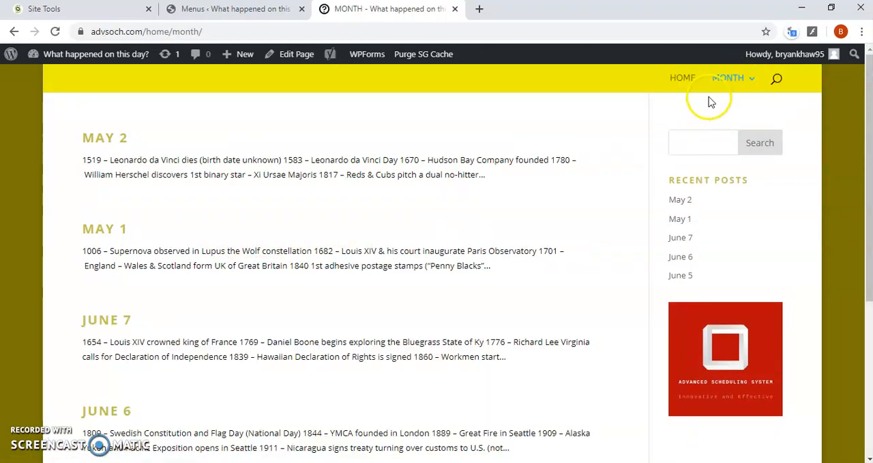
{"action": "scroll", "coordinate": [109, 296], "scroll_direction": "down", "scroll_amount": 2}
{"action": "scroll", "coordinate": [107, 268], "scroll_direction": "up", "scroll_amount": 2}
{"action": "scroll", "coordinate": [105, 261], "scroll_direction": "down", "scroll_amount": 3}
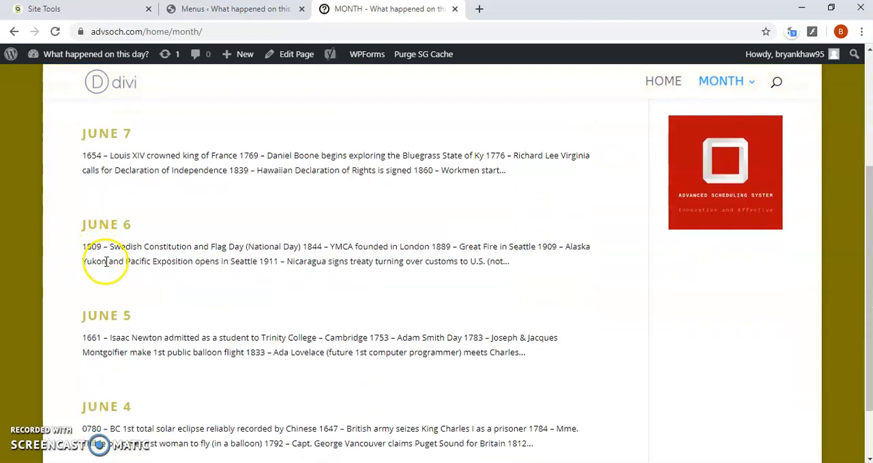
{"action": "scroll", "coordinate": [105, 262], "scroll_direction": "up", "scroll_amount": 3}
{"action": "mouse_move", "coordinate": [737, 80]}
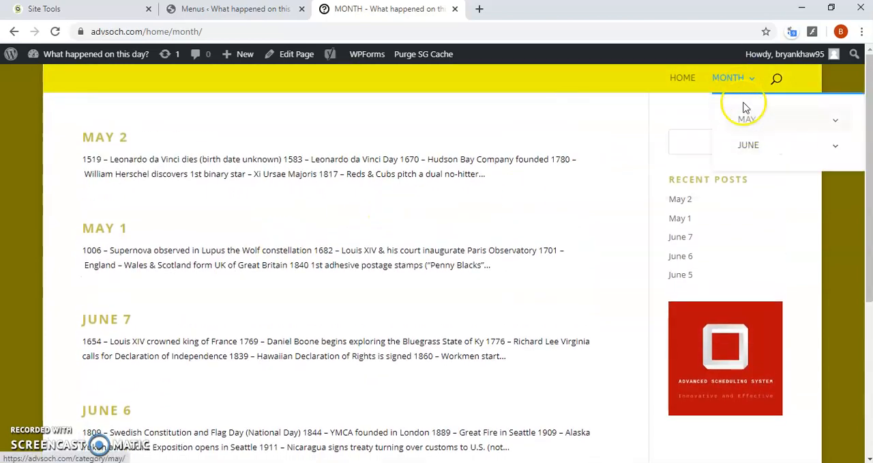
{"action": "mouse_move", "coordinate": [743, 120]}
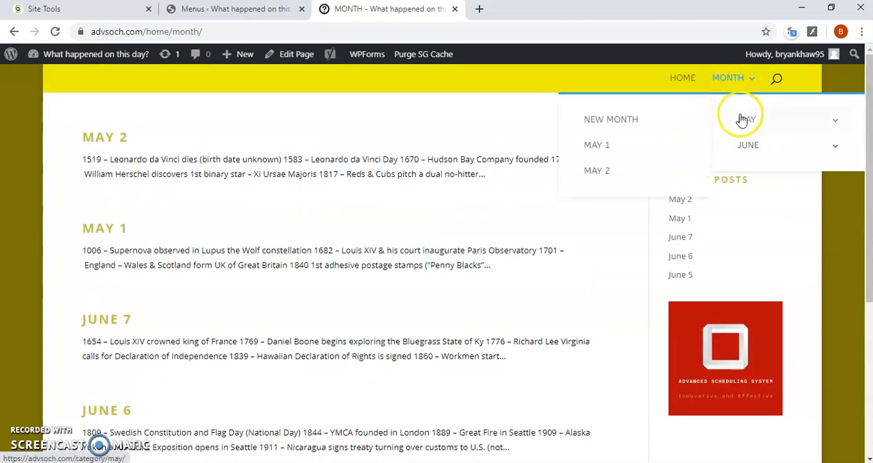
{"action": "mouse_move", "coordinate": [749, 142]}
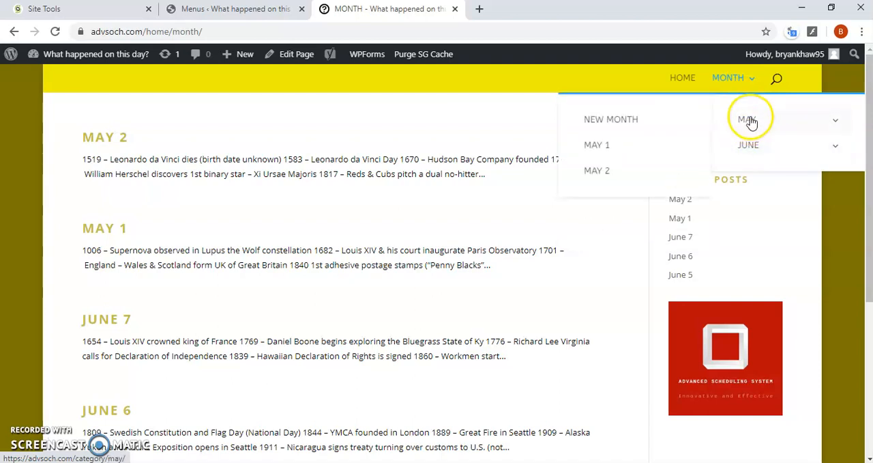
Return to the Menus admin page and remove the NEW MONTH custom link from under May in the Main Menu
{"action": "left_click", "coordinate": [240, 10]}
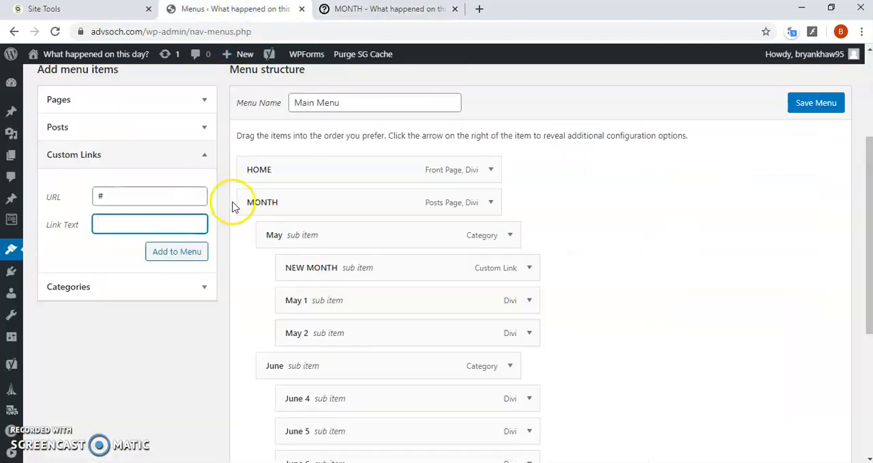
{"action": "scroll", "coordinate": [267, 198], "scroll_direction": "down", "scroll_amount": 1}
{"action": "scroll", "coordinate": [273, 203], "scroll_direction": "down", "scroll_amount": 1}
{"action": "scroll", "coordinate": [350, 217], "scroll_direction": "up", "scroll_amount": 1}
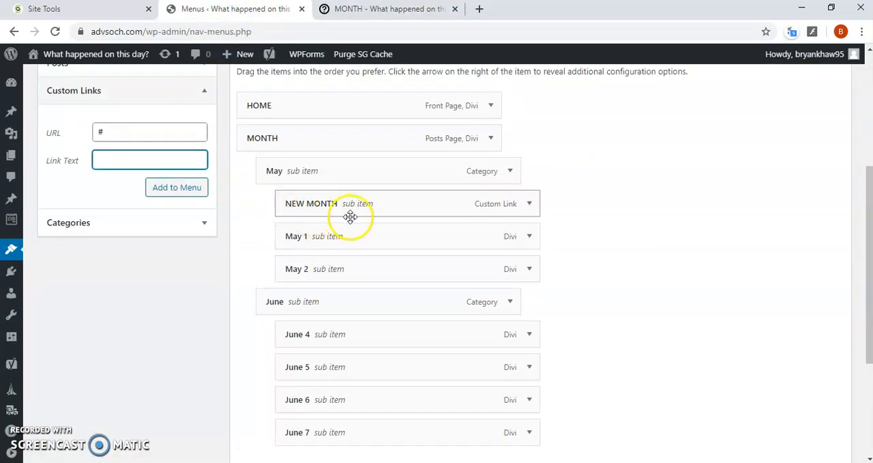
{"action": "left_click", "coordinate": [529, 204]}
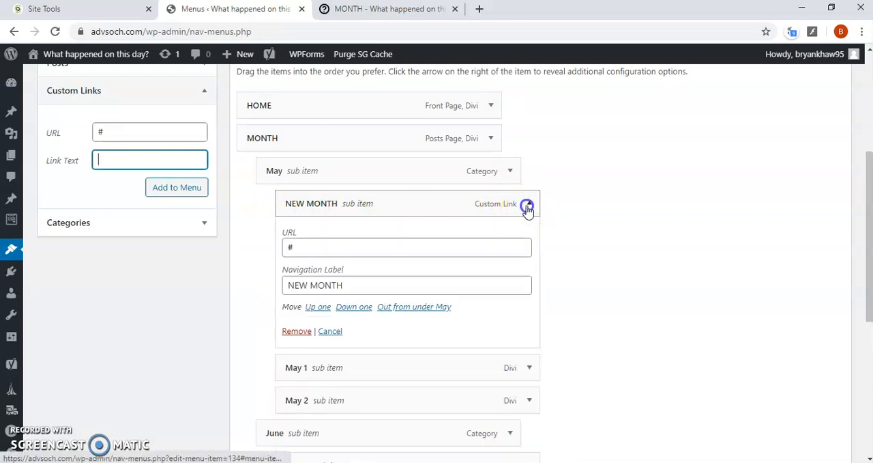
{"action": "left_click", "coordinate": [527, 206]}
{"action": "left_click", "coordinate": [527, 205]}
{"action": "left_click", "coordinate": [296, 331]}
Add a custom link to the Main Menu with URL # and link text PLAIN MONTH
{"action": "scroll", "coordinate": [141, 251], "scroll_direction": "up", "scroll_amount": 2}
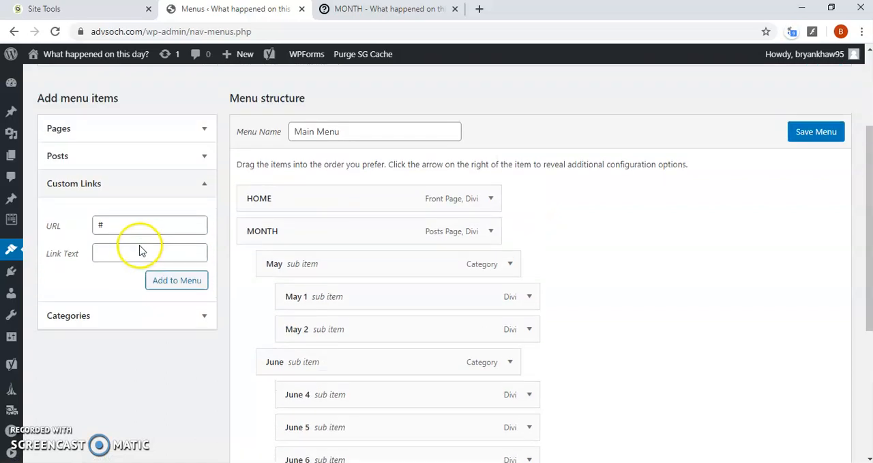
{"action": "scroll", "coordinate": [141, 251], "scroll_direction": "up", "scroll_amount": 2}
{"action": "scroll", "coordinate": [141, 247], "scroll_direction": "down", "scroll_amount": 2}
{"action": "left_click", "coordinate": [142, 273]}
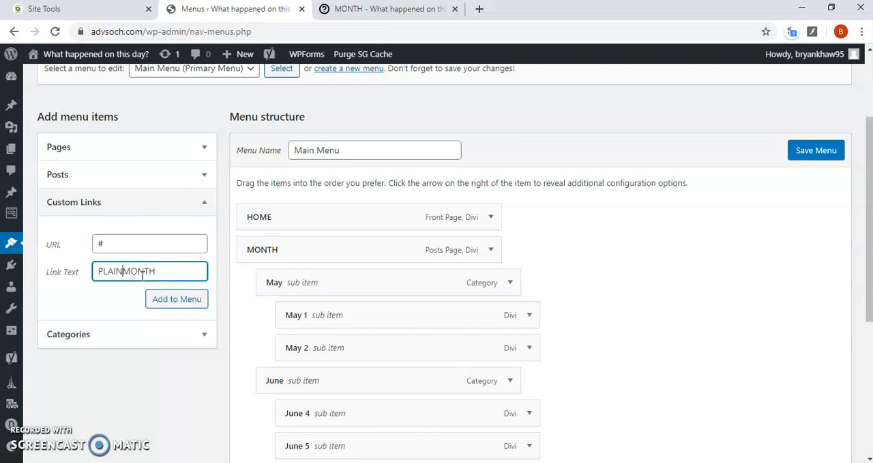
{"action": "left_click", "coordinate": [159, 298]}
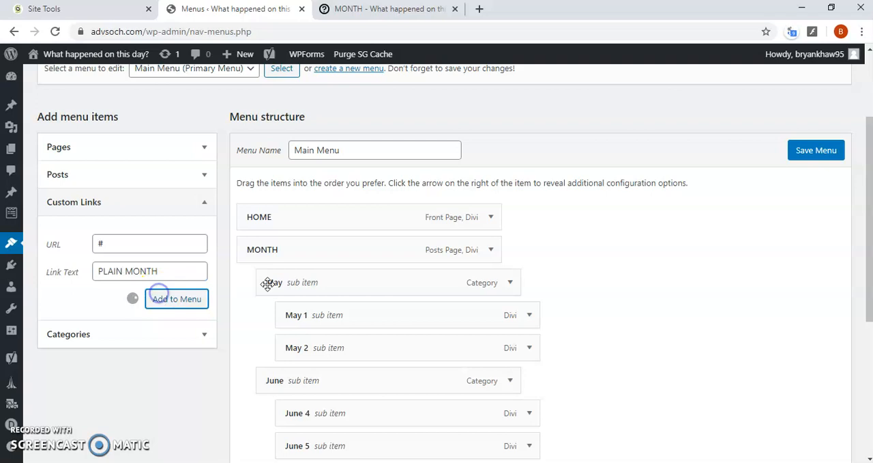
Move PLAIN MONTH between HOME and MONTH as a top-level item in the Main Menu and save the menu
{"action": "scroll", "coordinate": [492, 312], "scroll_direction": "down", "scroll_amount": 4}
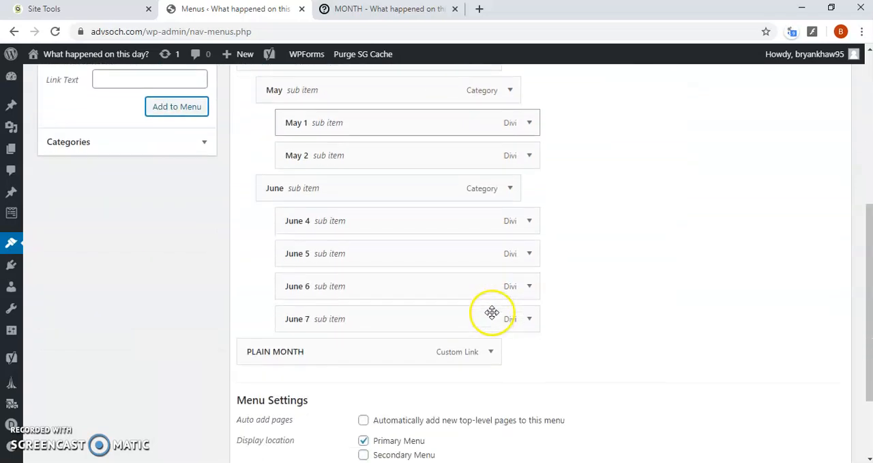
{"action": "left_click_drag", "start_coordinate": [393, 292], "coordinate": [347, 190]}
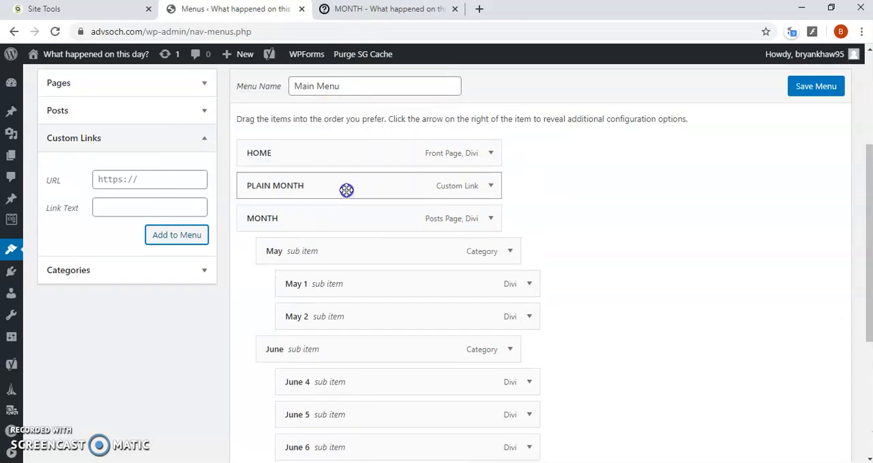
{"action": "left_click", "coordinate": [827, 86]}
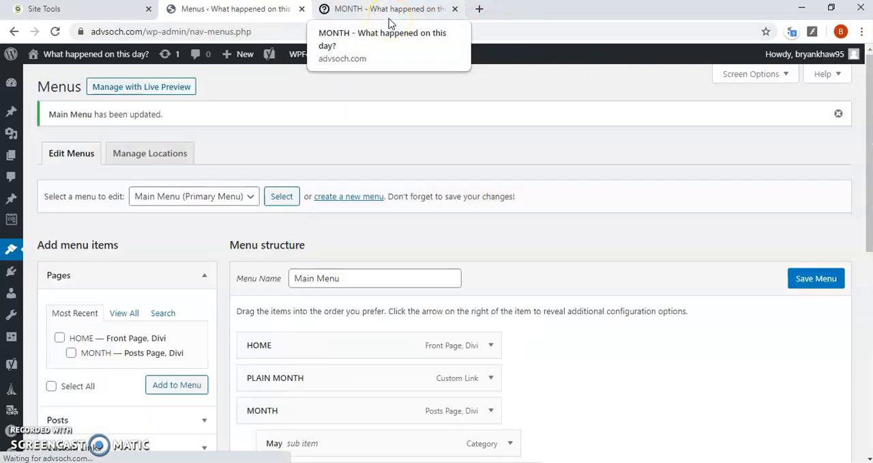
Refresh the live MONTH page and compare how the PLAIN MONTH link behaves with the HOME and MONTH links
{"action": "left_click", "coordinate": [390, 19]}
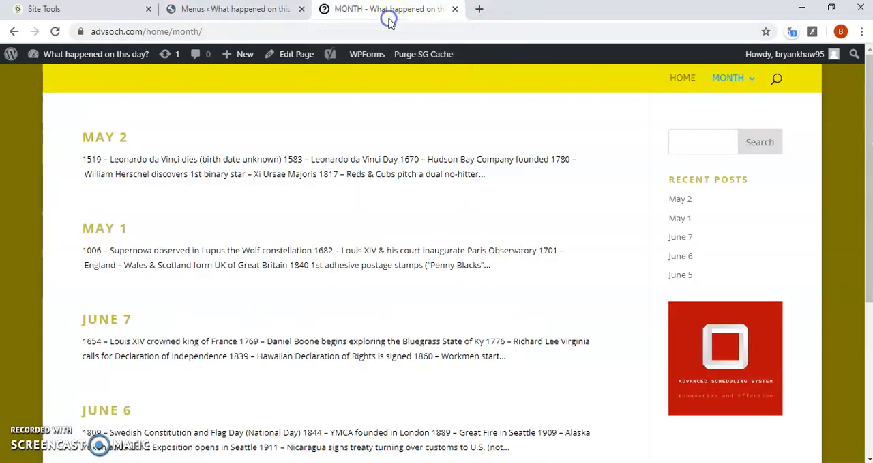
{"action": "left_click", "coordinate": [55, 32]}
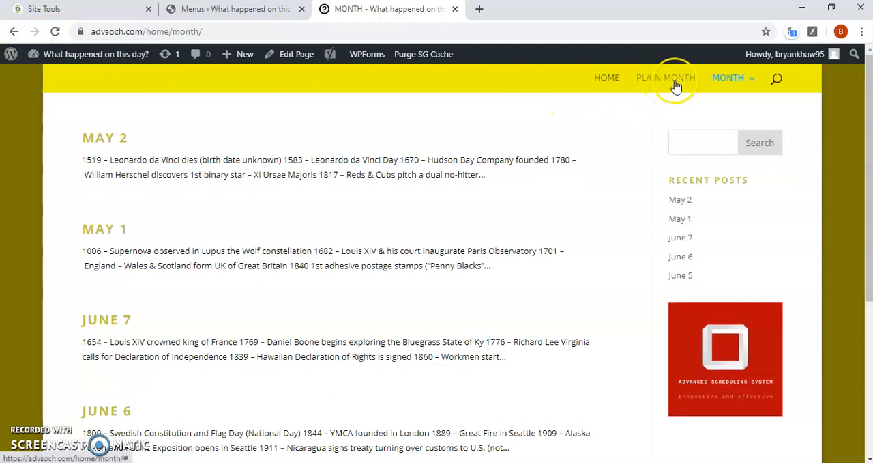
{"action": "left_click", "coordinate": [675, 82]}
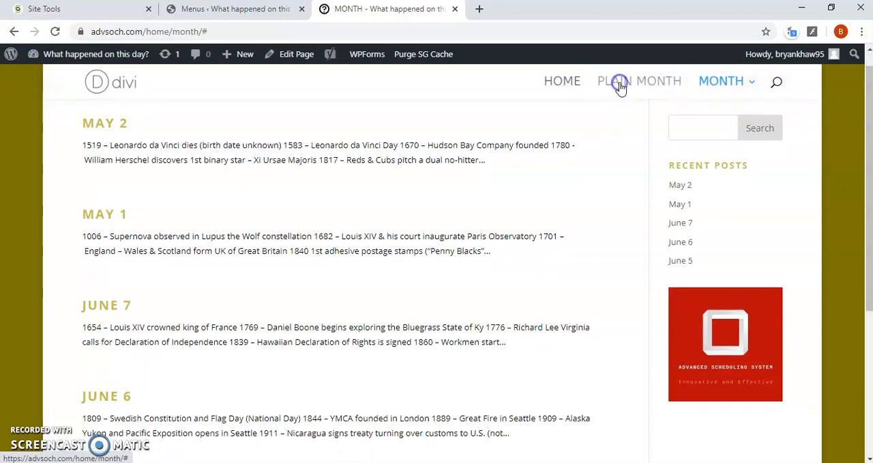
{"action": "left_click", "coordinate": [629, 80]}
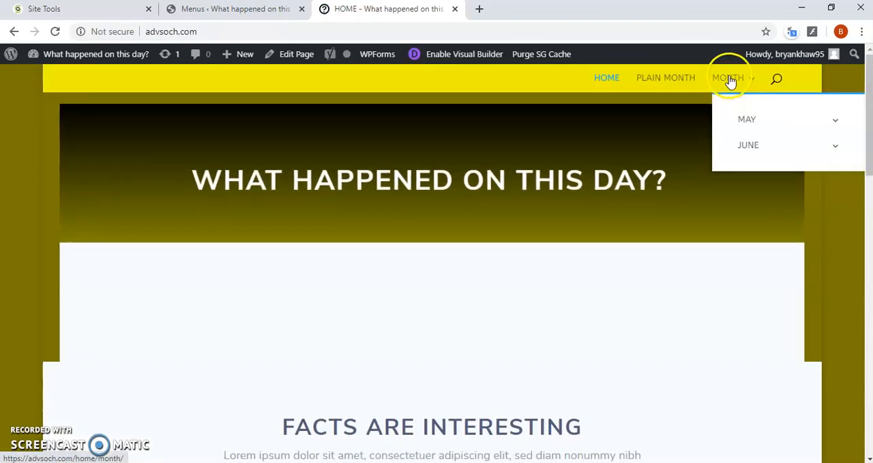
{"action": "left_click", "coordinate": [730, 81]}
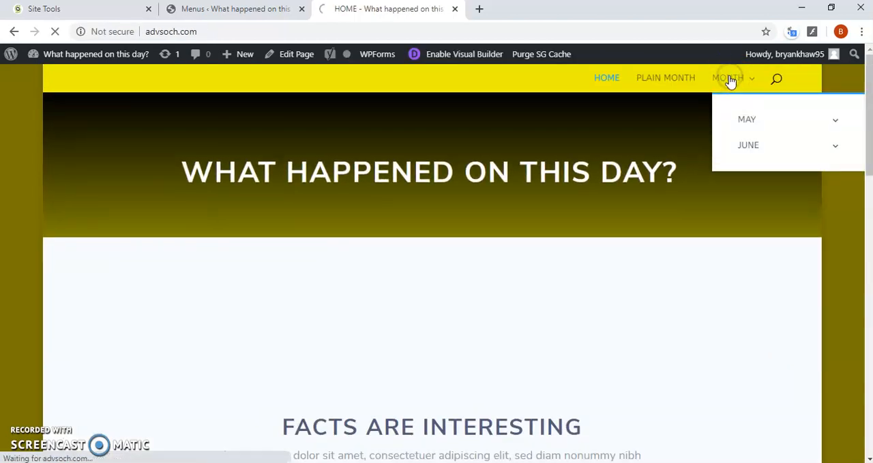
{"action": "left_click", "coordinate": [673, 83]}
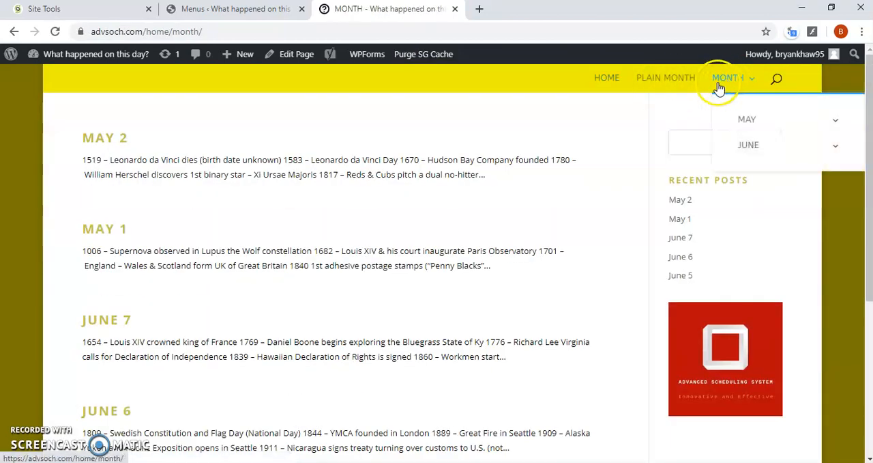
{"action": "left_click", "coordinate": [670, 83]}
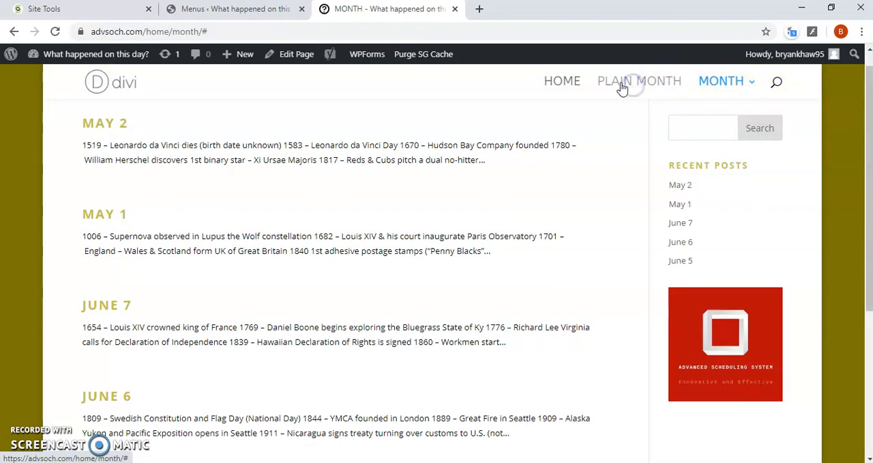
Return to the Menus admin page and review the Main Menu structure and its menu settings
{"action": "left_click", "coordinate": [244, 10]}
{"action": "scroll", "coordinate": [382, 225], "scroll_direction": "down", "scroll_amount": 1}
{"action": "scroll", "coordinate": [405, 230], "scroll_direction": "down", "scroll_amount": 3}
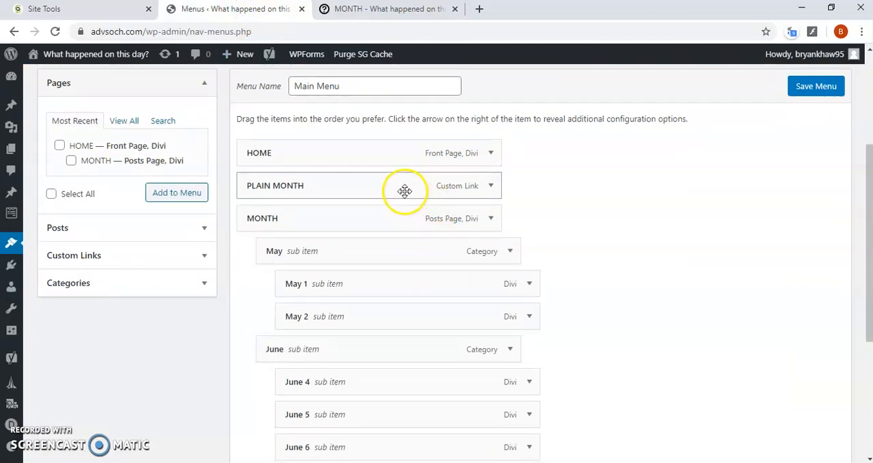
{"action": "scroll", "coordinate": [178, 268], "scroll_direction": "up", "scroll_amount": 1}
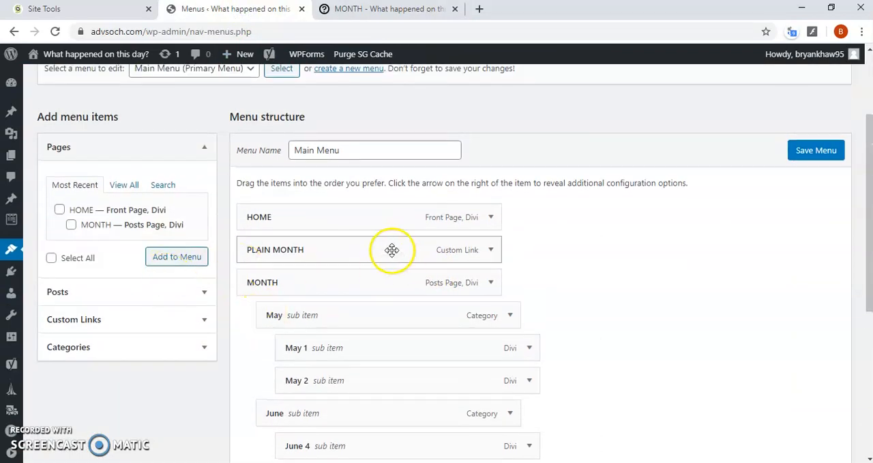
{"action": "scroll", "coordinate": [392, 249], "scroll_direction": "down", "scroll_amount": 4}
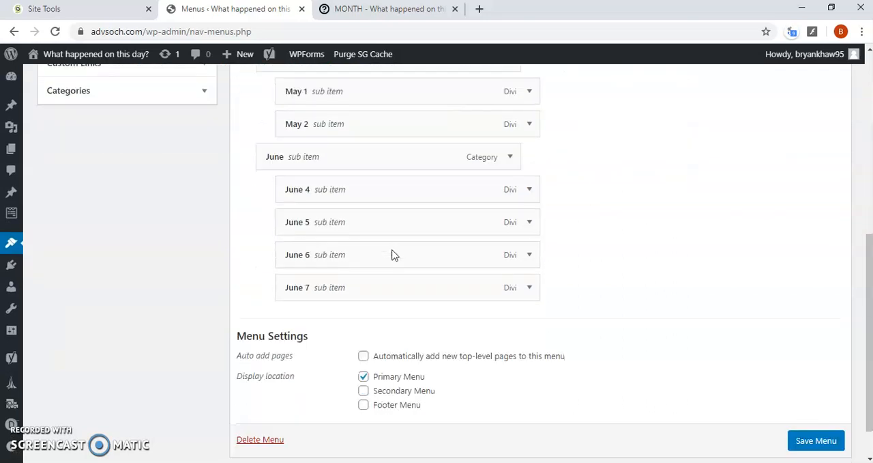
{"action": "scroll", "coordinate": [391, 249], "scroll_direction": "up", "scroll_amount": 5}
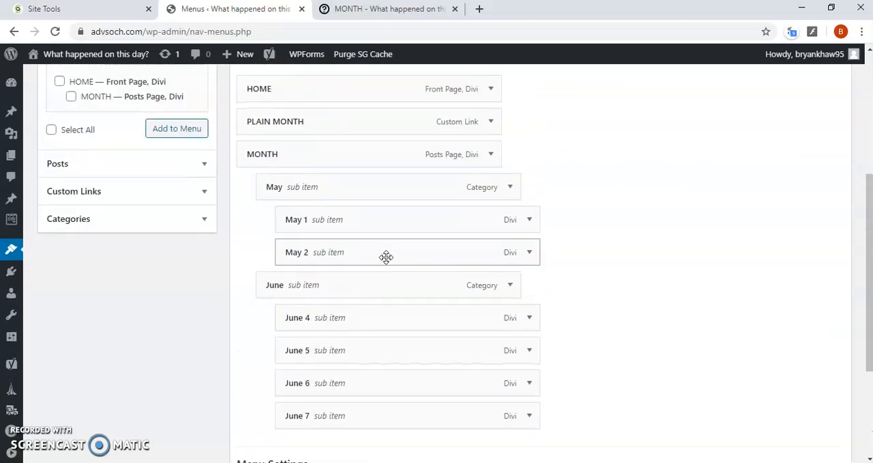
{"action": "scroll", "coordinate": [351, 285], "scroll_direction": "up", "scroll_amount": 1}
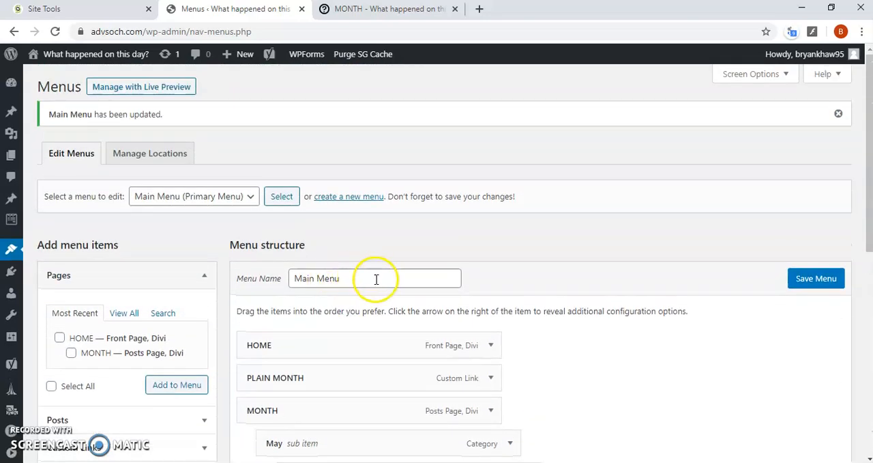